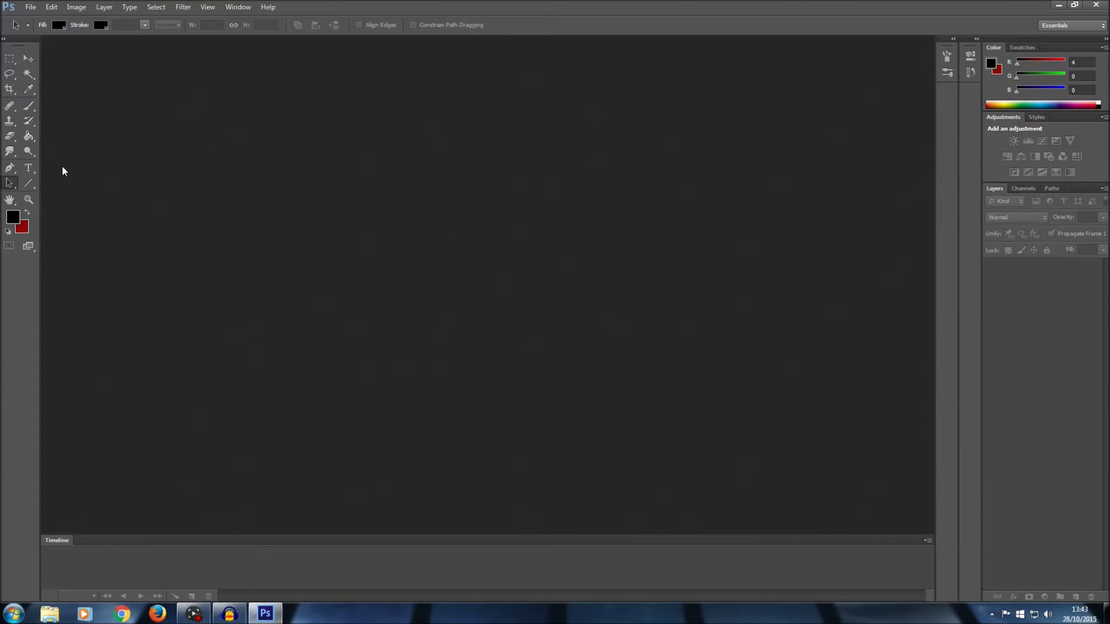
Create a new document using the Film & Video preset at size HDTV 1080p/29,97.
{"action": "left_click", "coordinate": [34, 5]}
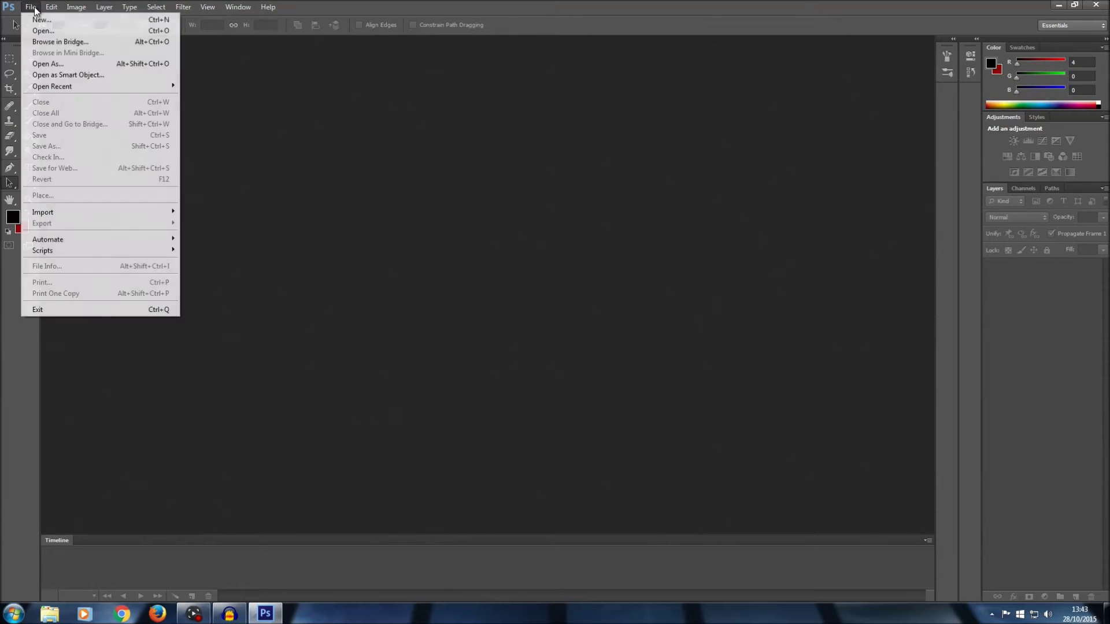
{"action": "left_click", "coordinate": [60, 23]}
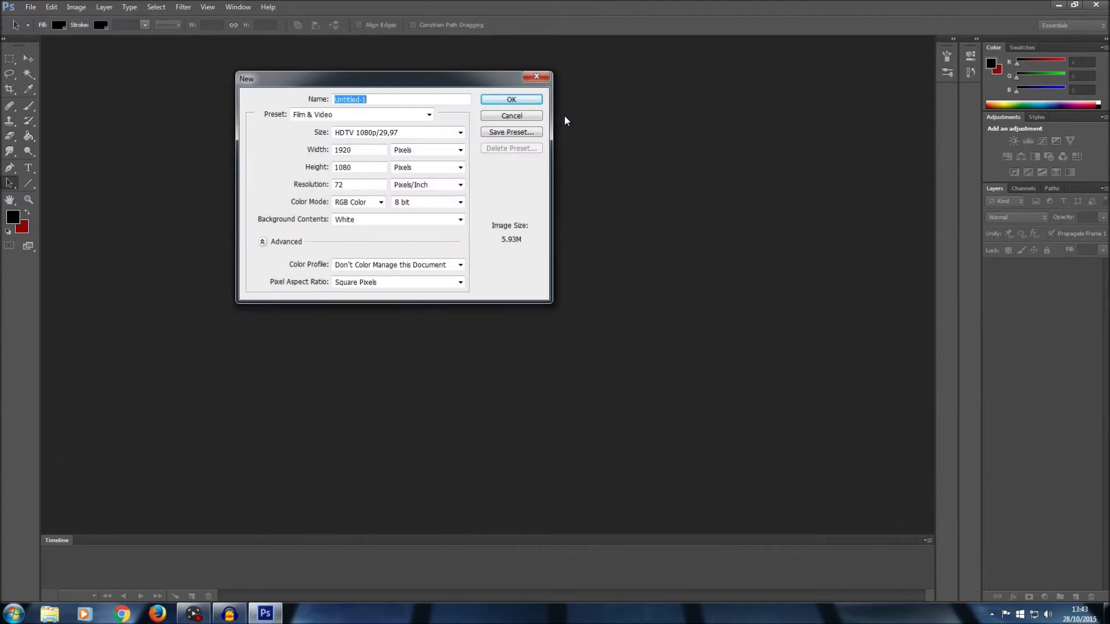
{"action": "left_click", "coordinate": [404, 114]}
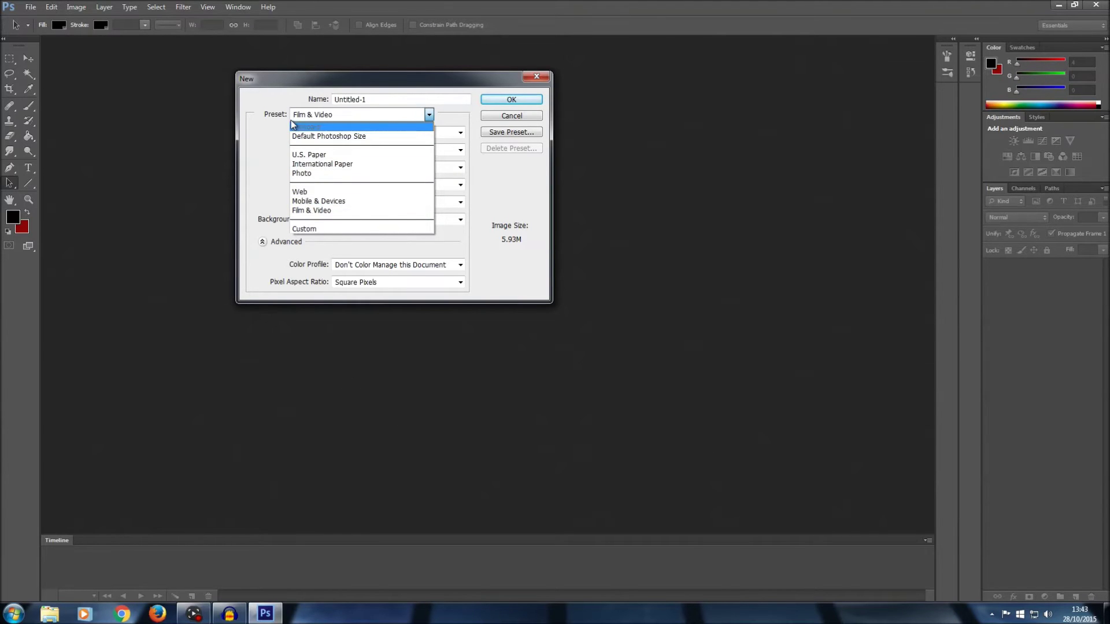
{"action": "left_click", "coordinate": [314, 211]}
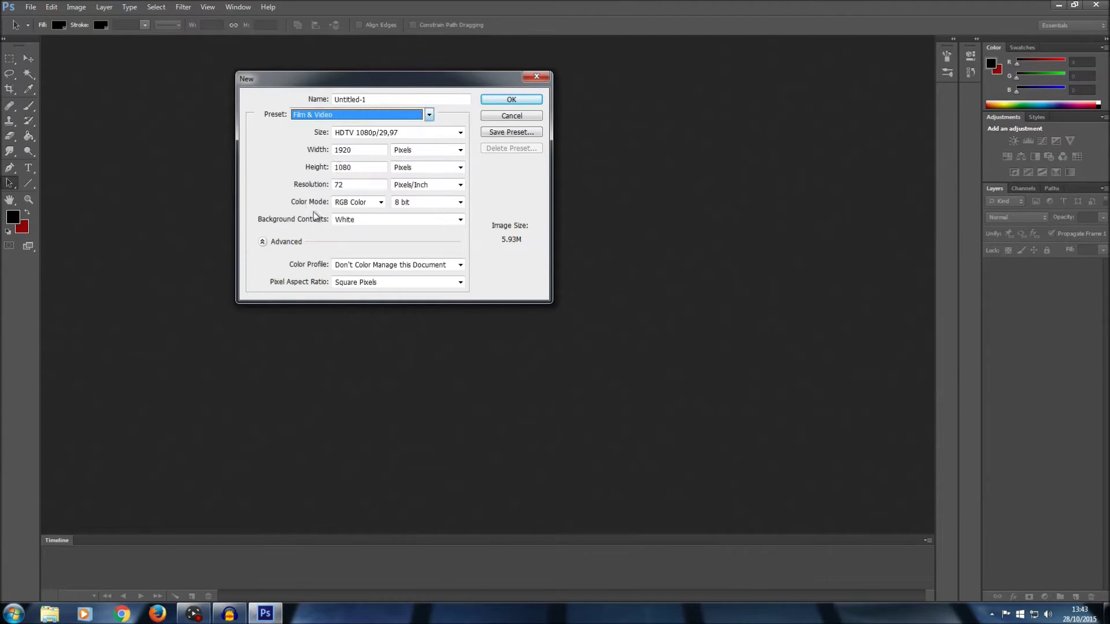
{"action": "left_click", "coordinate": [405, 134]}
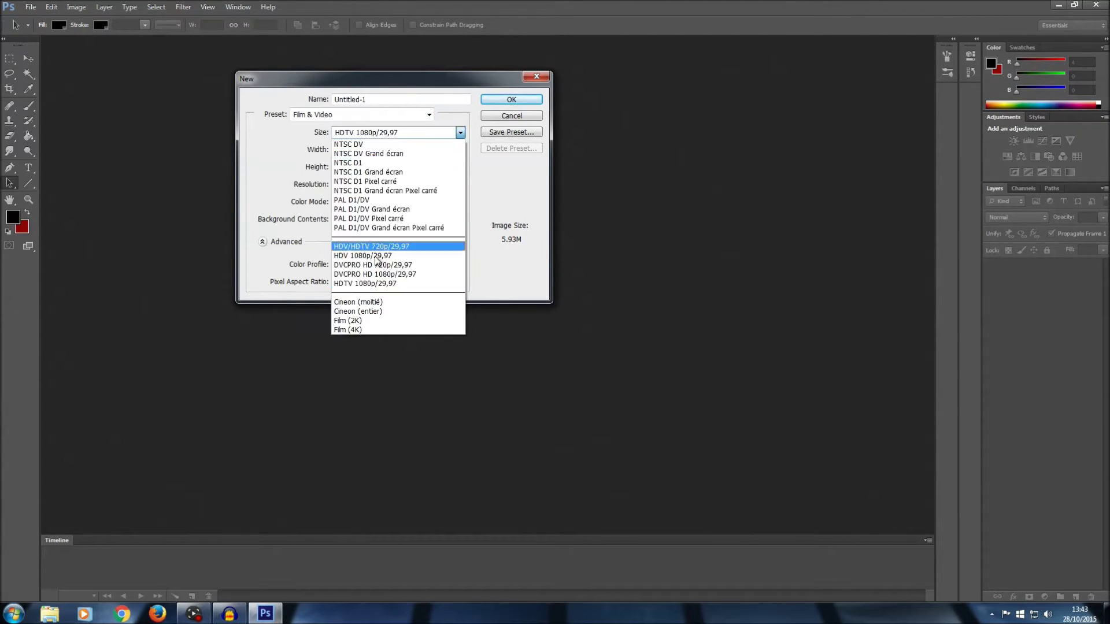
{"action": "left_click", "coordinate": [364, 284]}
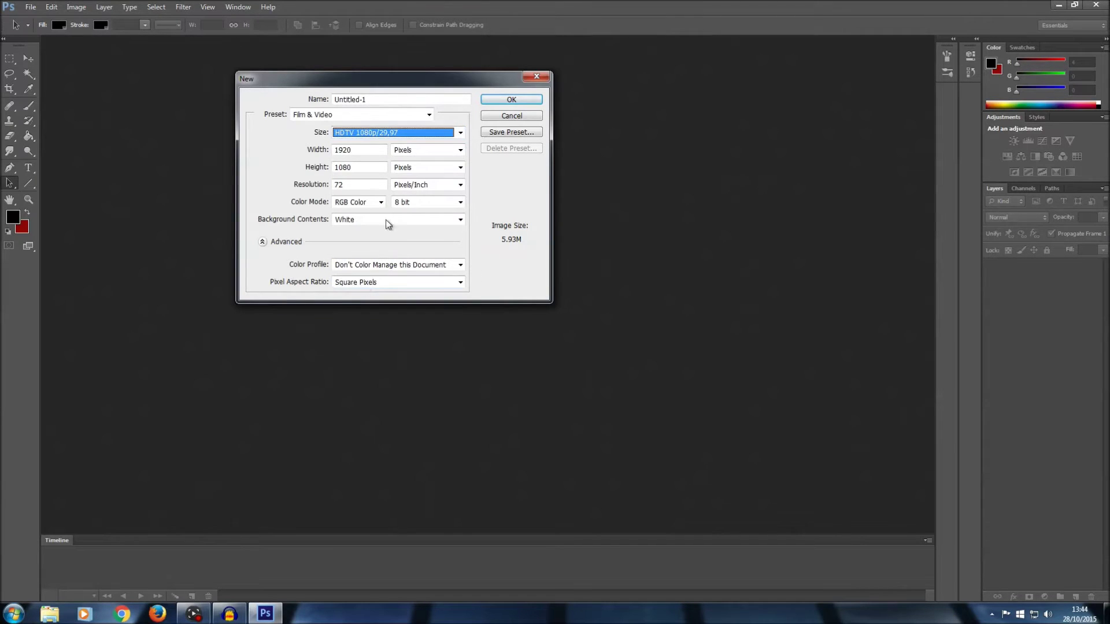
{"action": "left_click", "coordinate": [508, 99]}
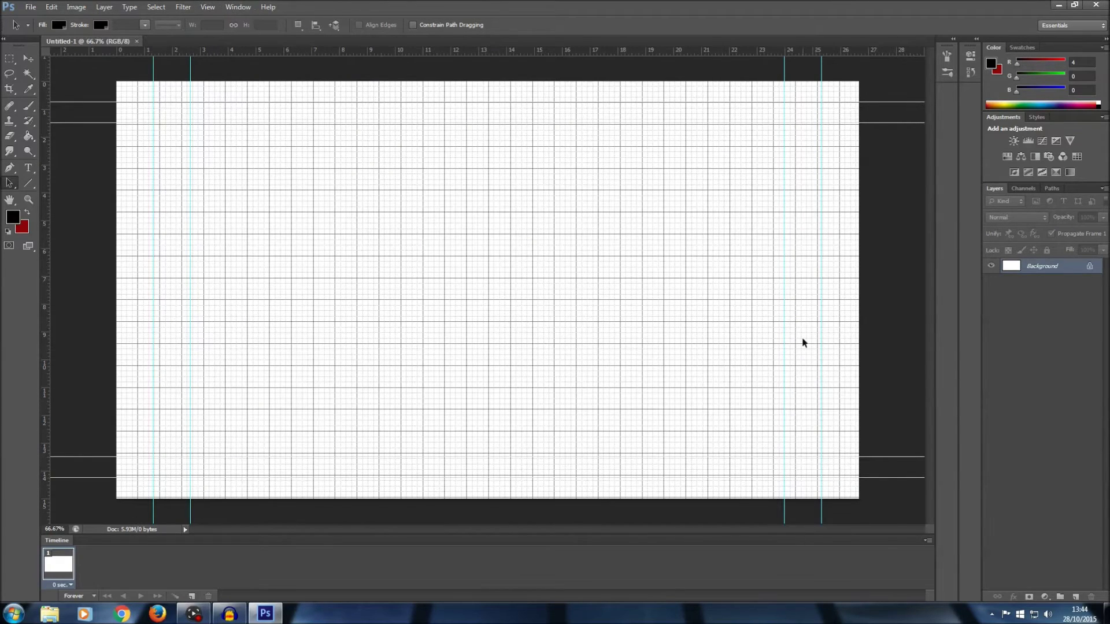
Add a vertical guide at position 13.5 near the middle of the canvas.
{"action": "left_click", "coordinate": [215, 8]}
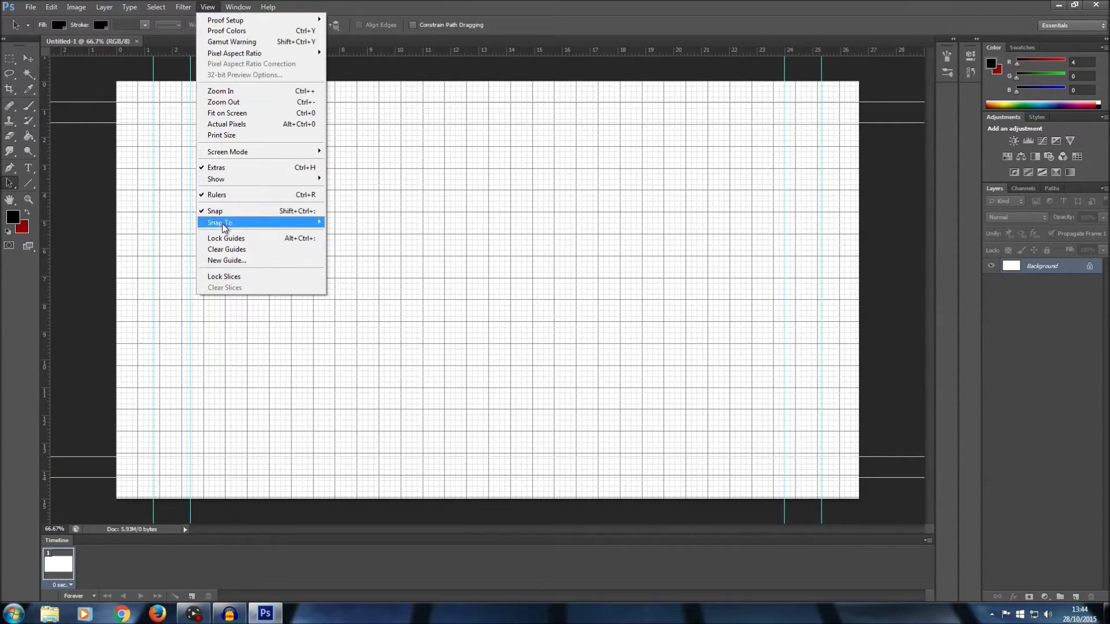
{"action": "left_click", "coordinate": [233, 261]}
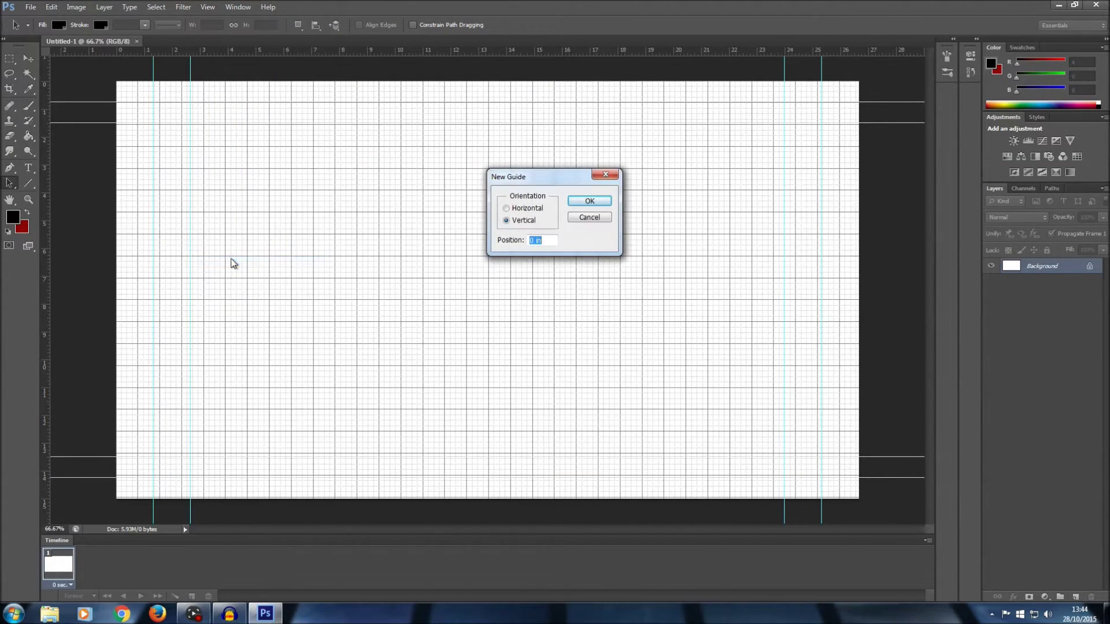
{"action": "left_click", "coordinate": [507, 222]}
{"action": "type", "text": "13.5"}
{"action": "left_click", "coordinate": [577, 203]}
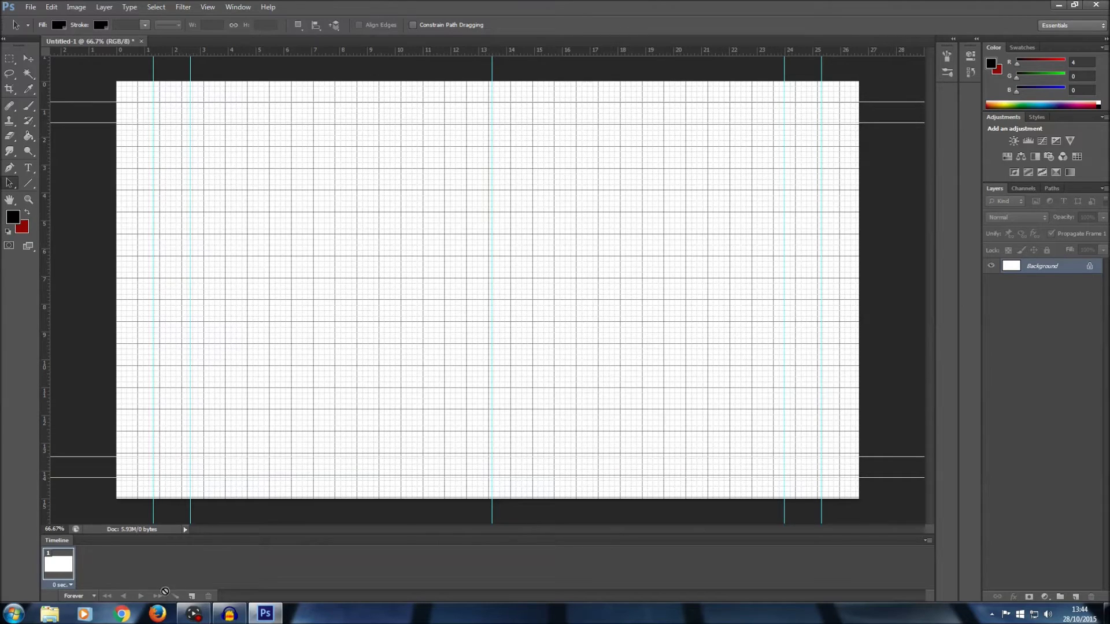
Switch to Firefox and search Google Images for "black ops 3 in game hd".
{"action": "left_click", "coordinate": [157, 614]}
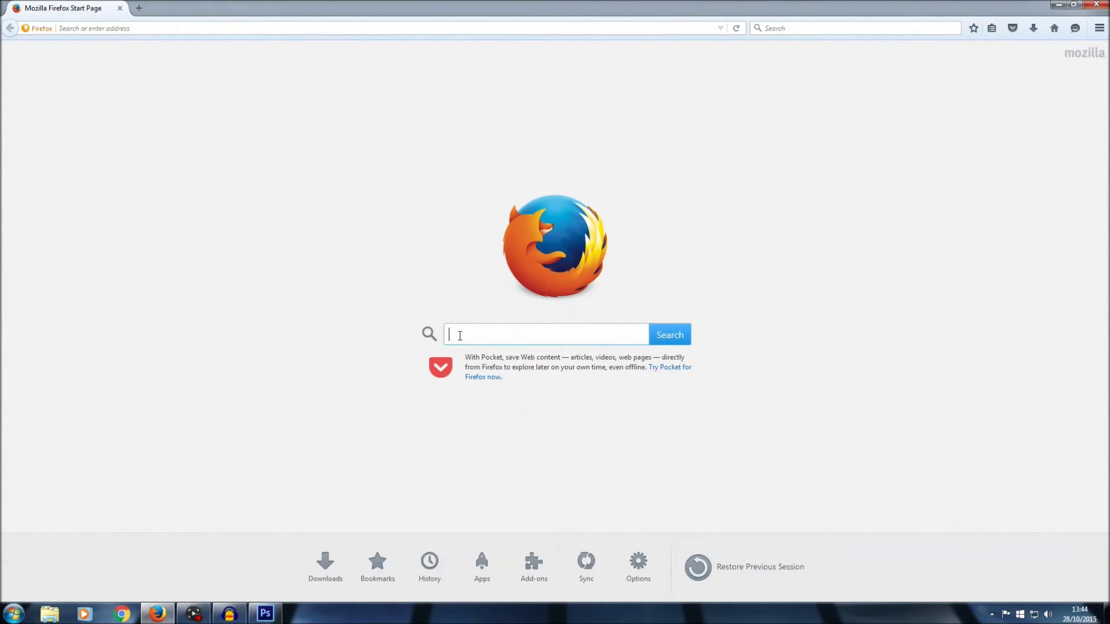
{"action": "type", "text": "black ops 3 in game hd"}
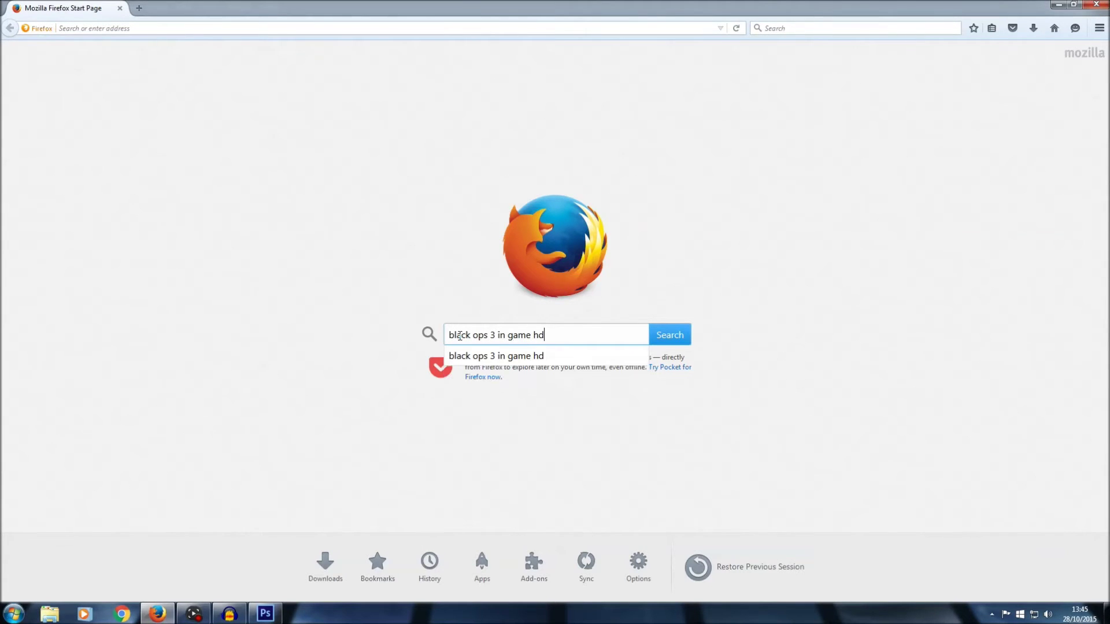
{"action": "key", "text": "Return"}
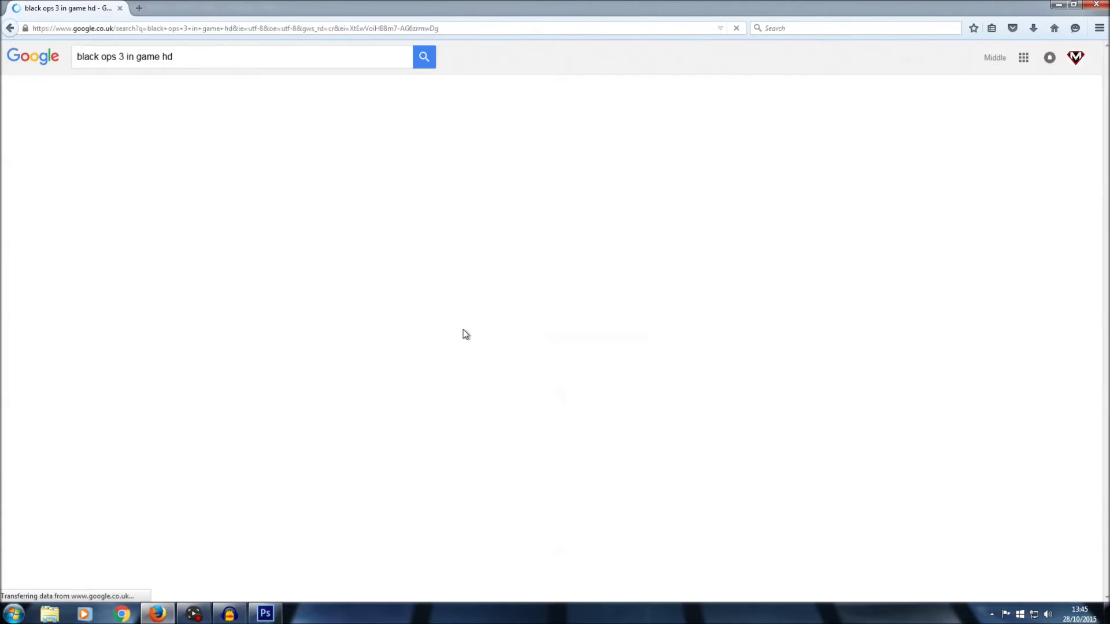
{"action": "left_click", "coordinate": [122, 92]}
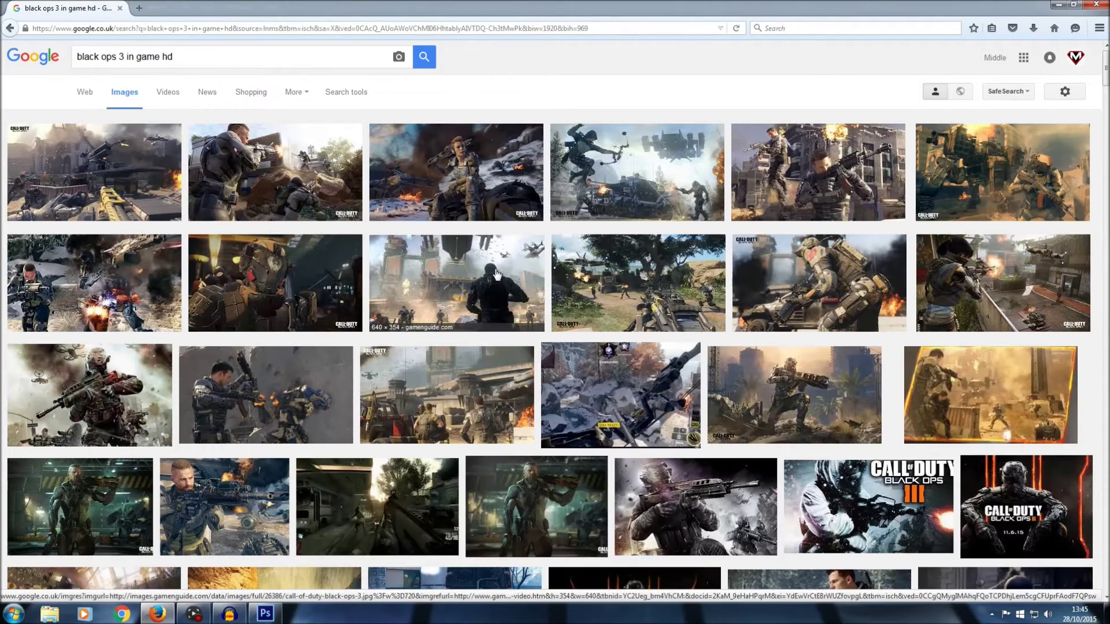
{"action": "scroll", "coordinate": [669, 335], "scroll_direction": "down", "scroll_amount": 2}
{"action": "left_click", "coordinate": [634, 337]}
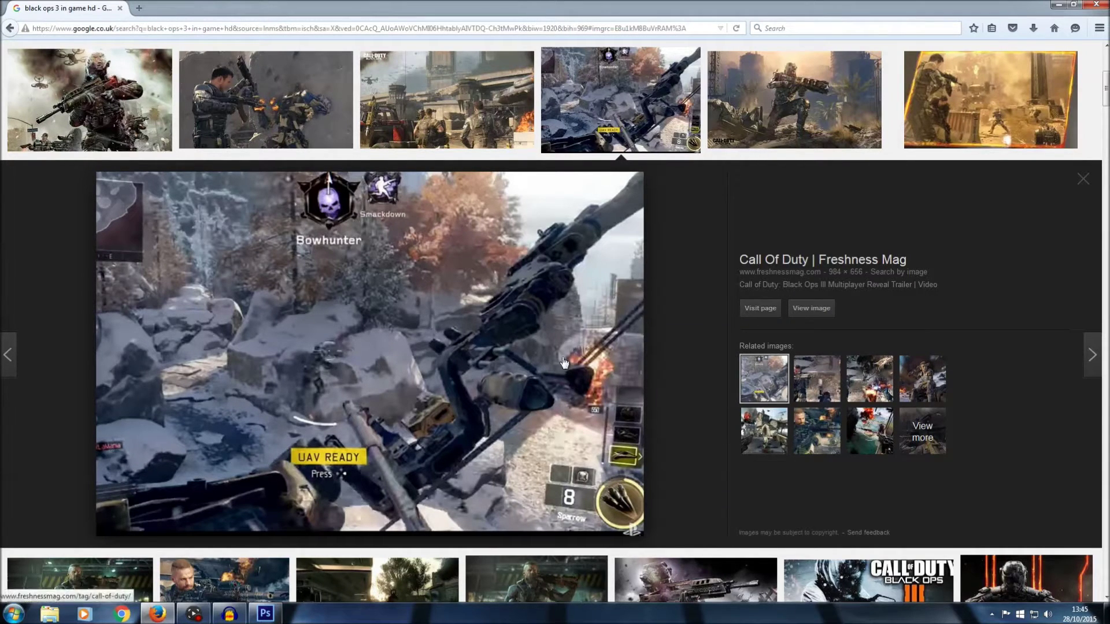
{"action": "left_click", "coordinate": [1083, 181]}
{"action": "scroll", "coordinate": [418, 284], "scroll_direction": "up", "scroll_amount": 5}
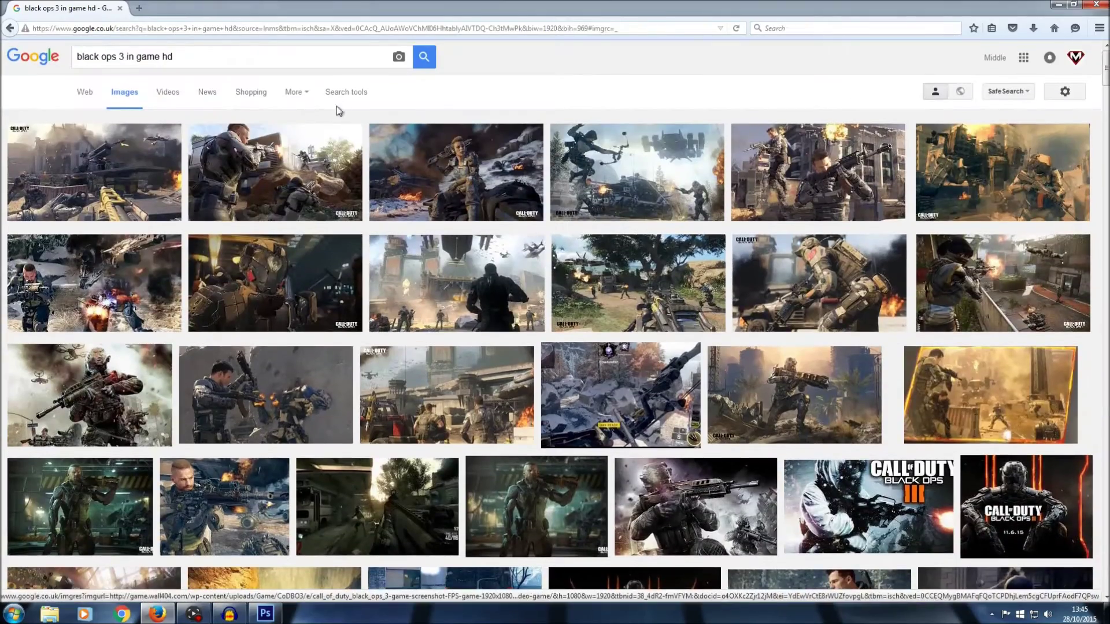
Filter the image results to the Large size.
{"action": "left_click", "coordinate": [344, 93]}
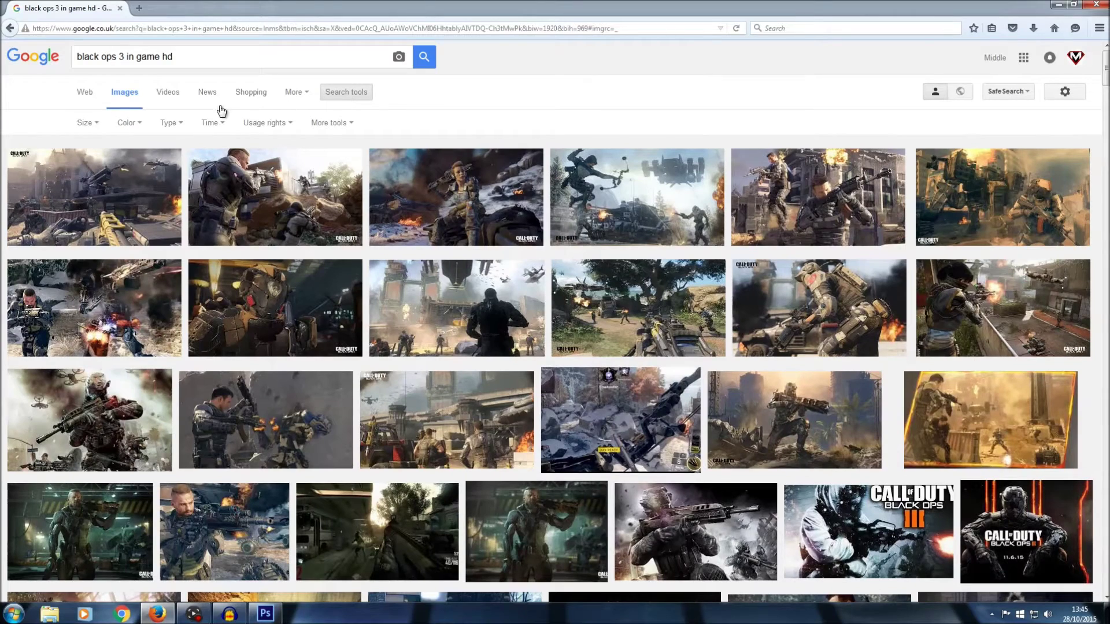
{"action": "left_click", "coordinate": [86, 122]}
{"action": "left_click", "coordinate": [87, 157]}
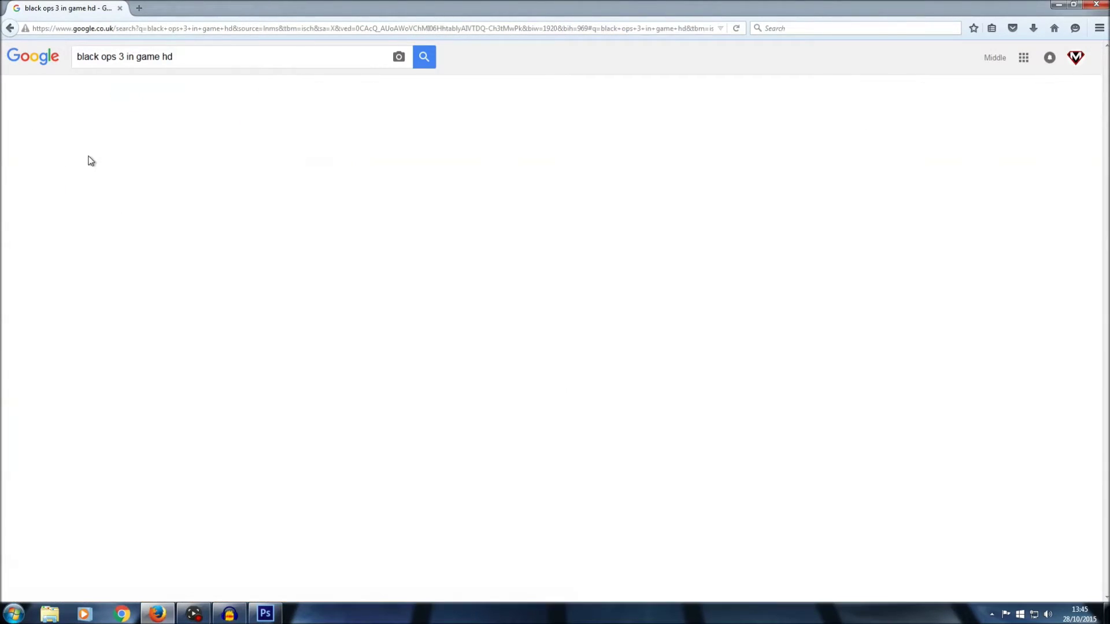
Open the 1920 × 1080 Black Ops 3 Domination gameplay image at full size and copy it.
{"action": "scroll", "coordinate": [485, 281], "scroll_direction": "down", "scroll_amount": 5}
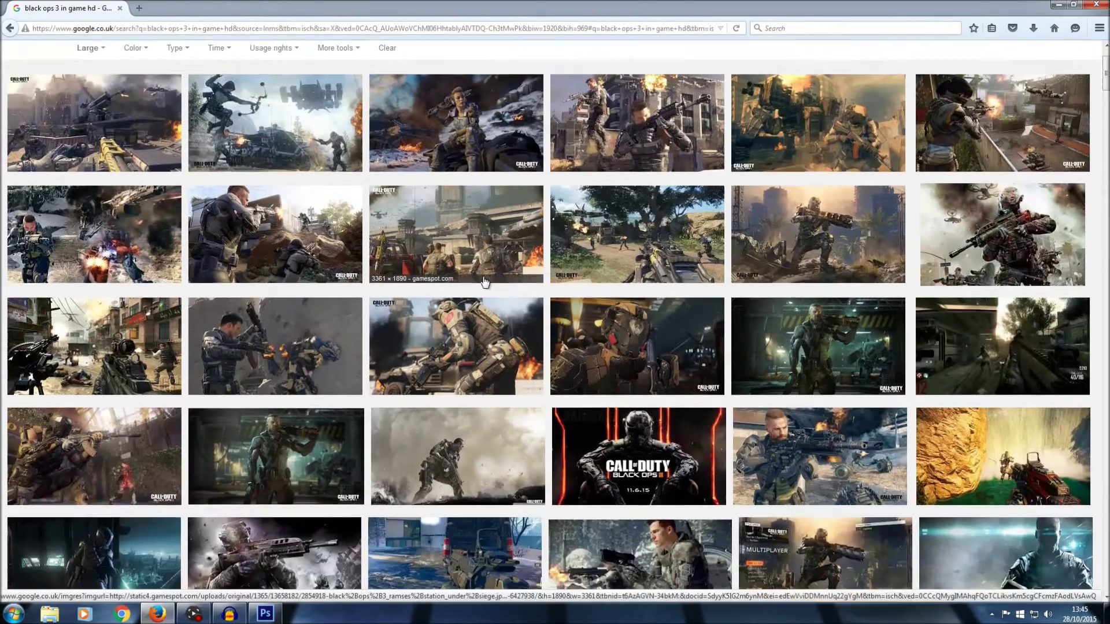
{"action": "scroll", "coordinate": [481, 282], "scroll_direction": "down", "scroll_amount": 2}
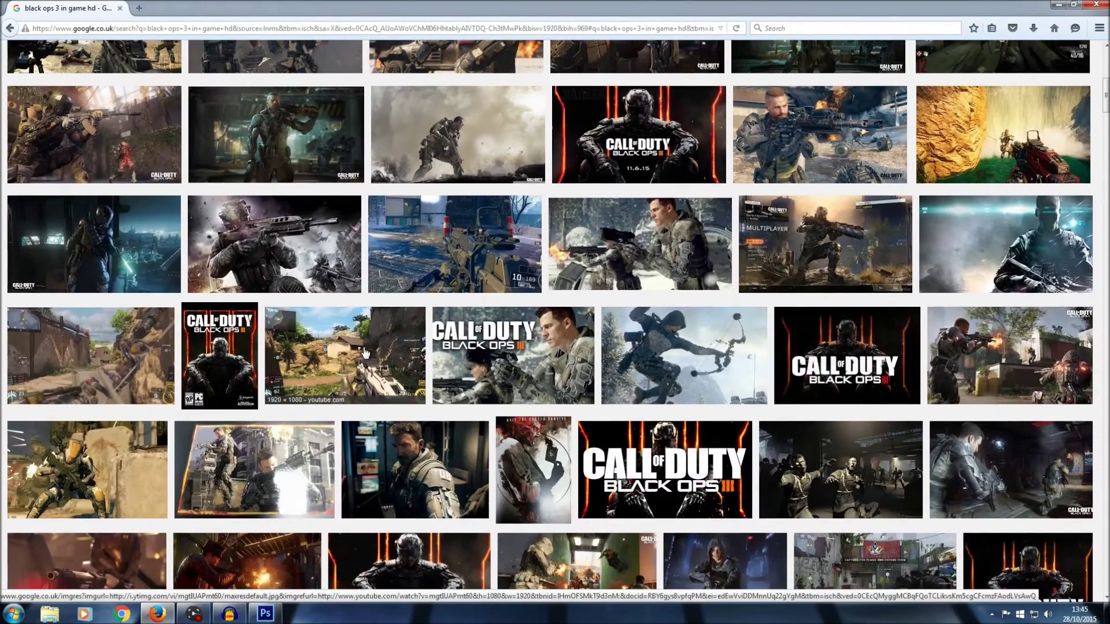
{"action": "left_click", "coordinate": [365, 352]}
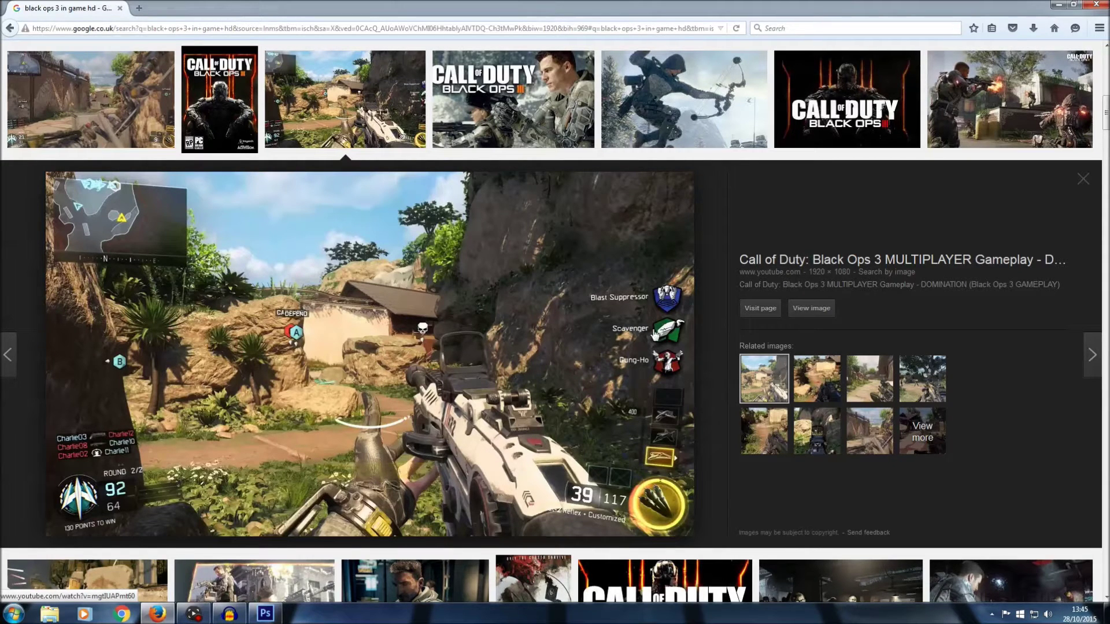
{"action": "left_click", "coordinate": [806, 309]}
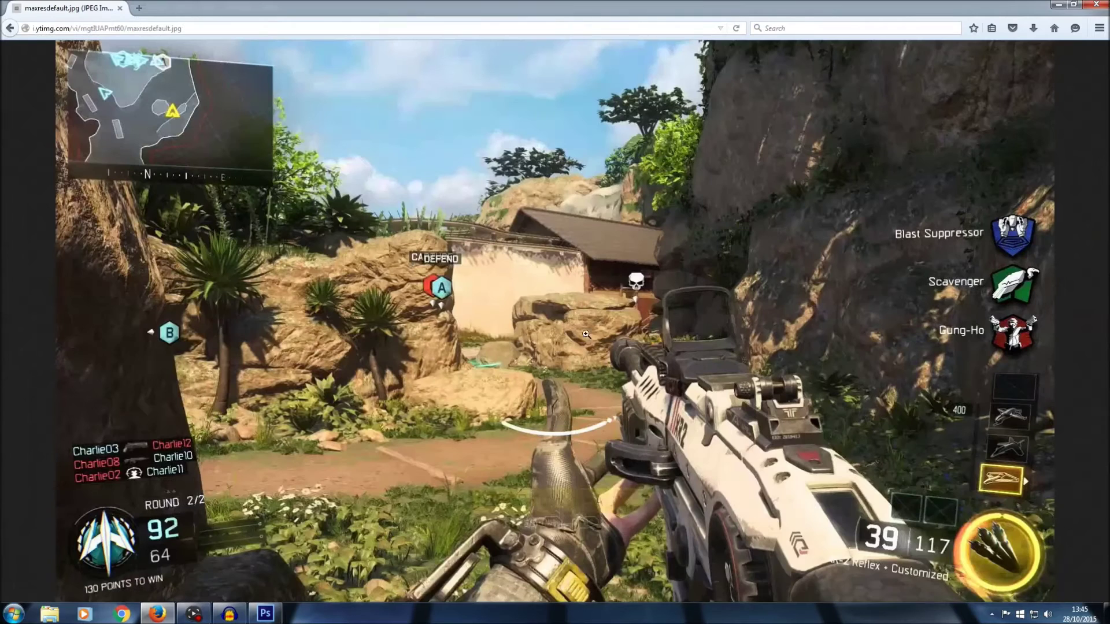
{"action": "right_click", "coordinate": [519, 297]}
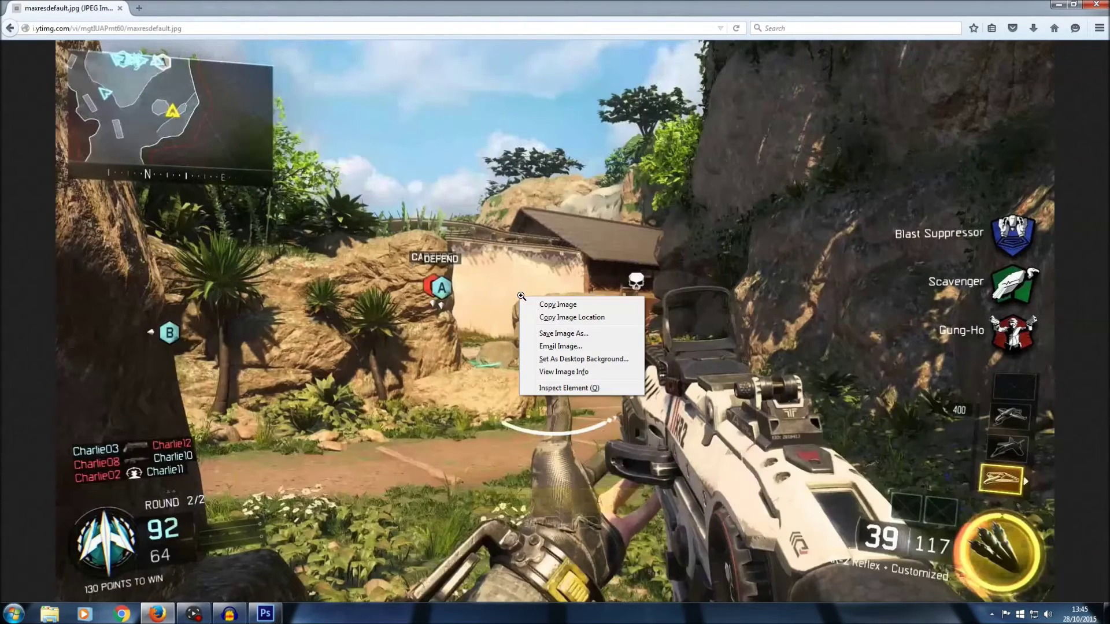
{"action": "left_click", "coordinate": [549, 305]}
Switch back to Photoshop and paste the copied gameplay image into the document as a new layer.
{"action": "left_click", "coordinate": [271, 613]}
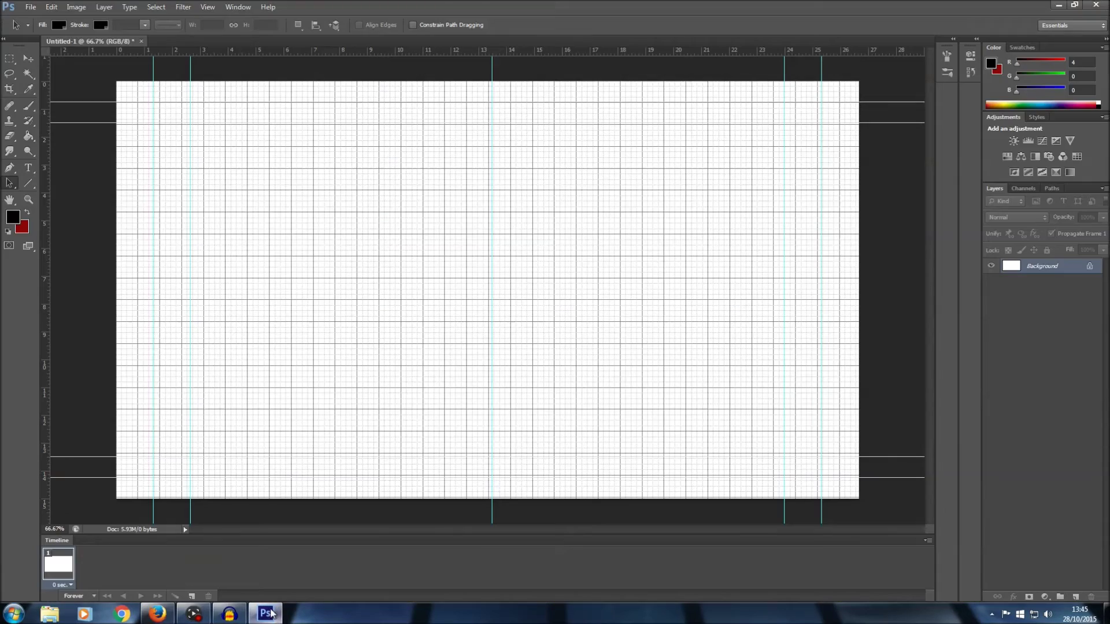
{"action": "left_click", "coordinate": [51, 7]}
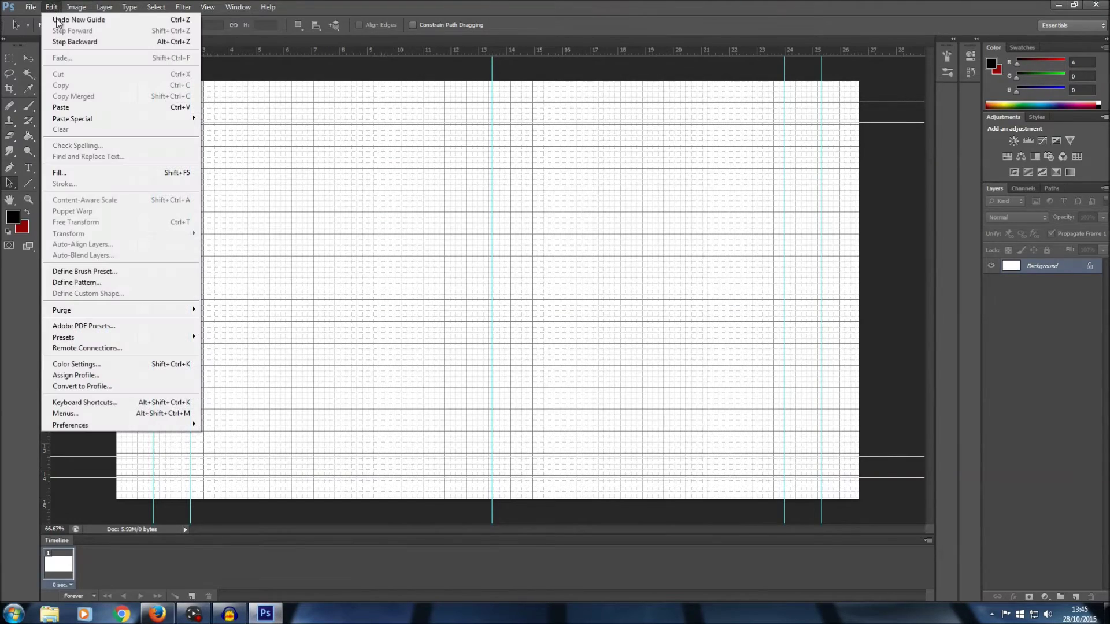
{"action": "left_click", "coordinate": [85, 107]}
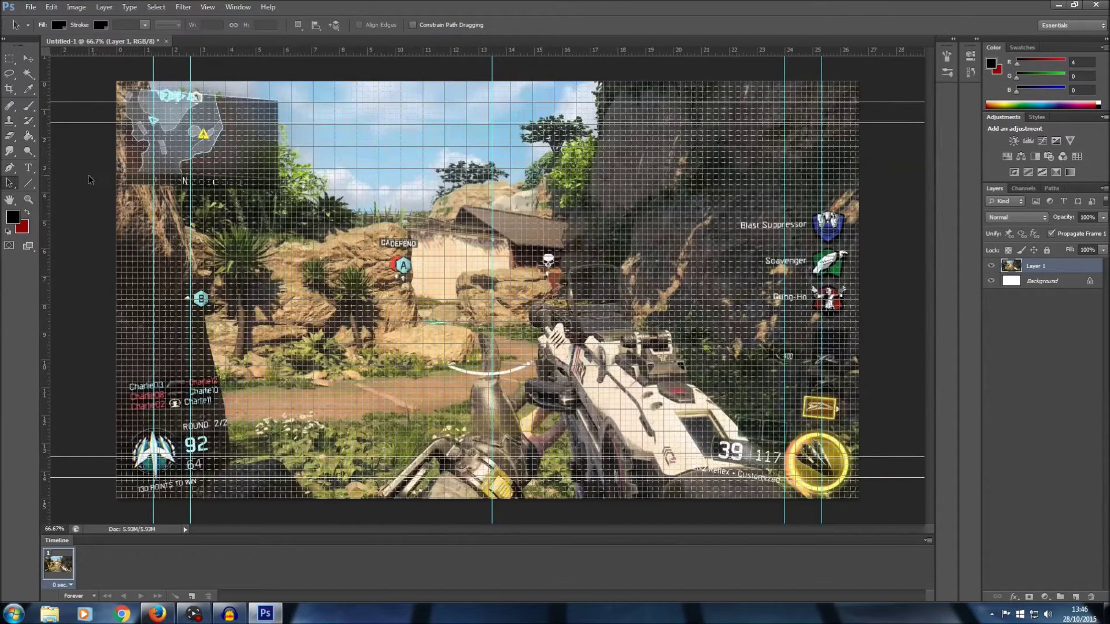
Draw a closed Pen shape about 1000 × 150 px along the canvas's upper-left edge, stepping down diagonally and ending at the centre guide.
{"action": "left_click", "coordinate": [11, 172]}
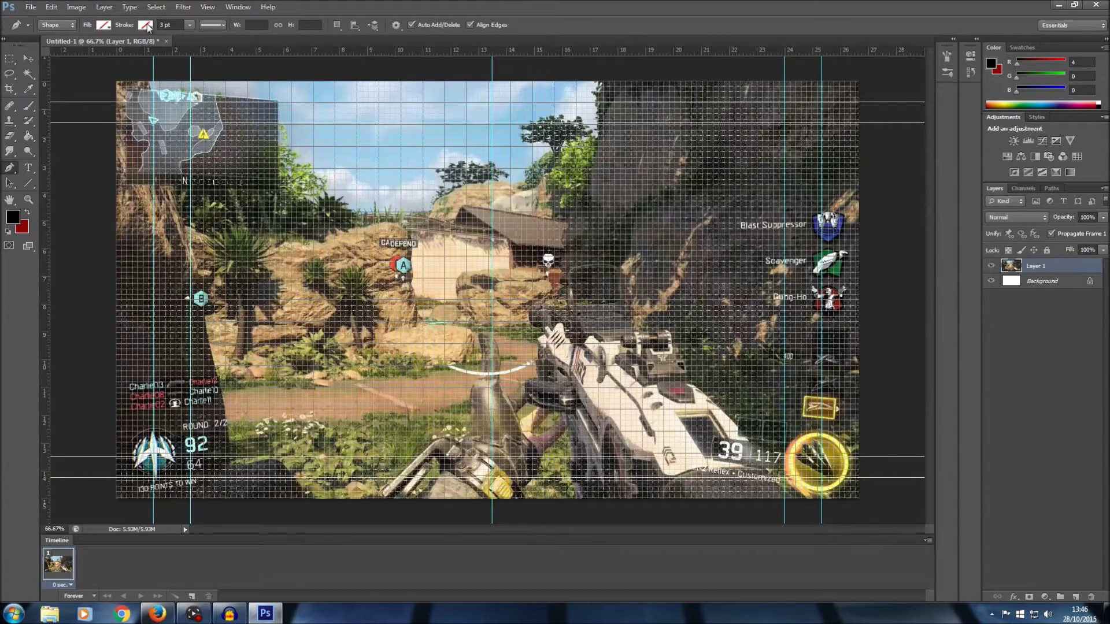
{"action": "left_click", "coordinate": [108, 90]}
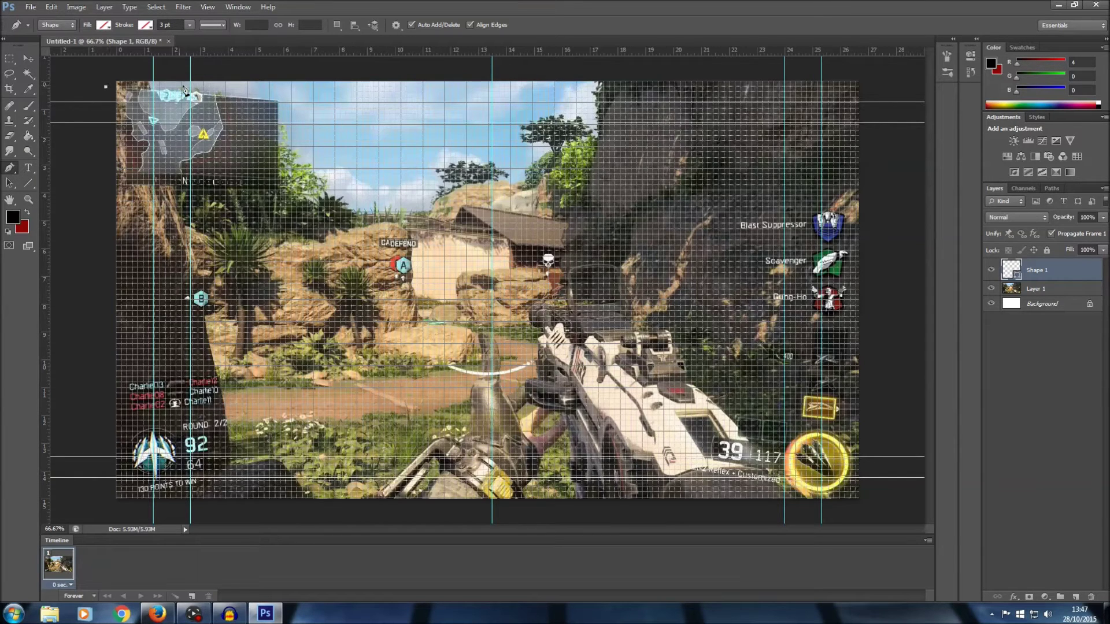
{"action": "left_click", "coordinate": [292, 87]}
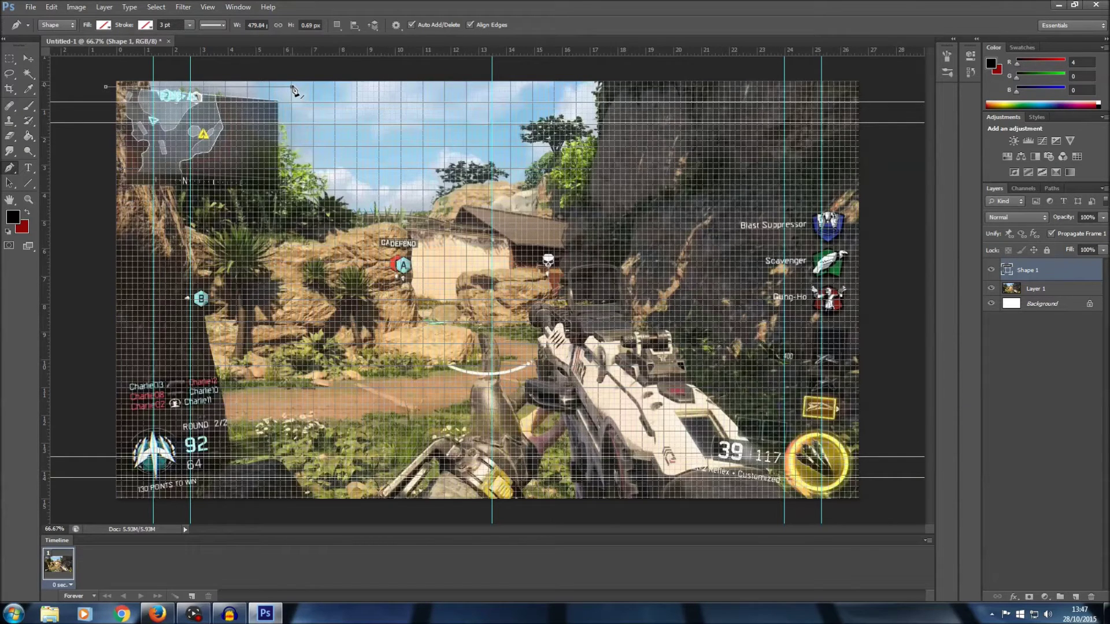
{"action": "left_click", "coordinate": [336, 123]}
{"action": "left_click", "coordinate": [493, 124]}
{"action": "left_click", "coordinate": [493, 72]}
{"action": "left_click", "coordinate": [106, 66]}
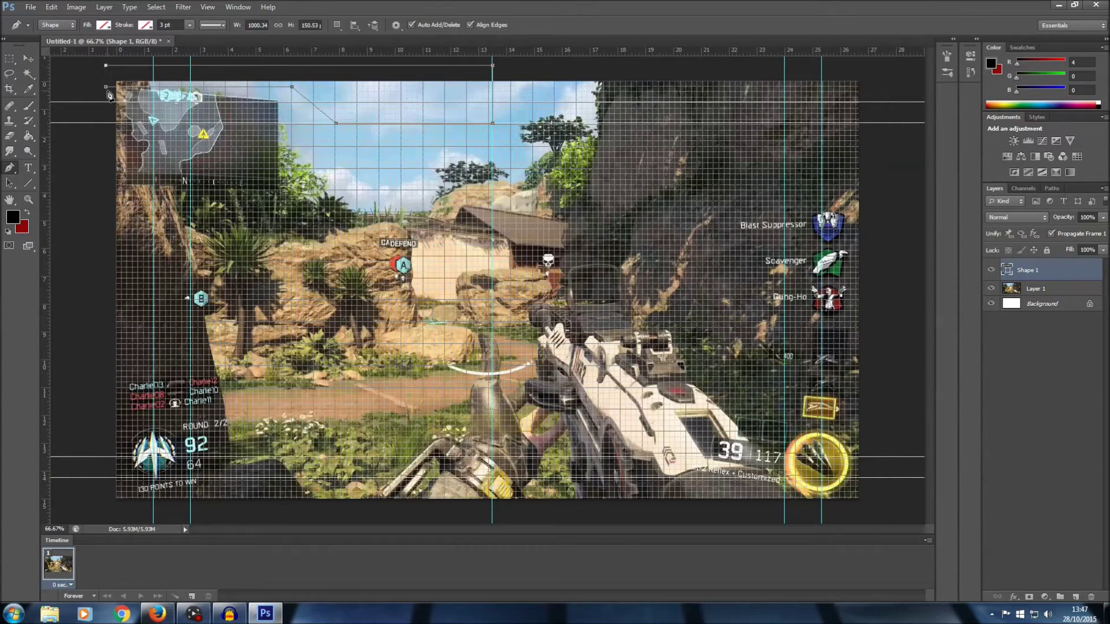
{"action": "left_click", "coordinate": [106, 87]}
Rasterize the pen shape and fill it with the black foreground colour using the Paint Bucket.
{"action": "left_click", "coordinate": [28, 137]}
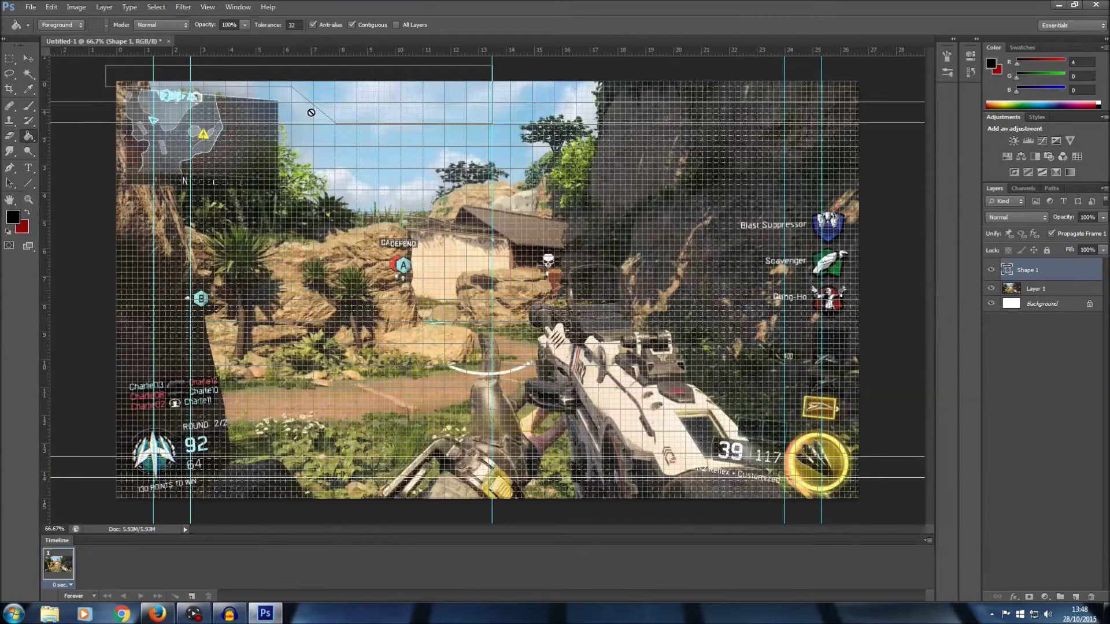
{"action": "left_click", "coordinate": [360, 100]}
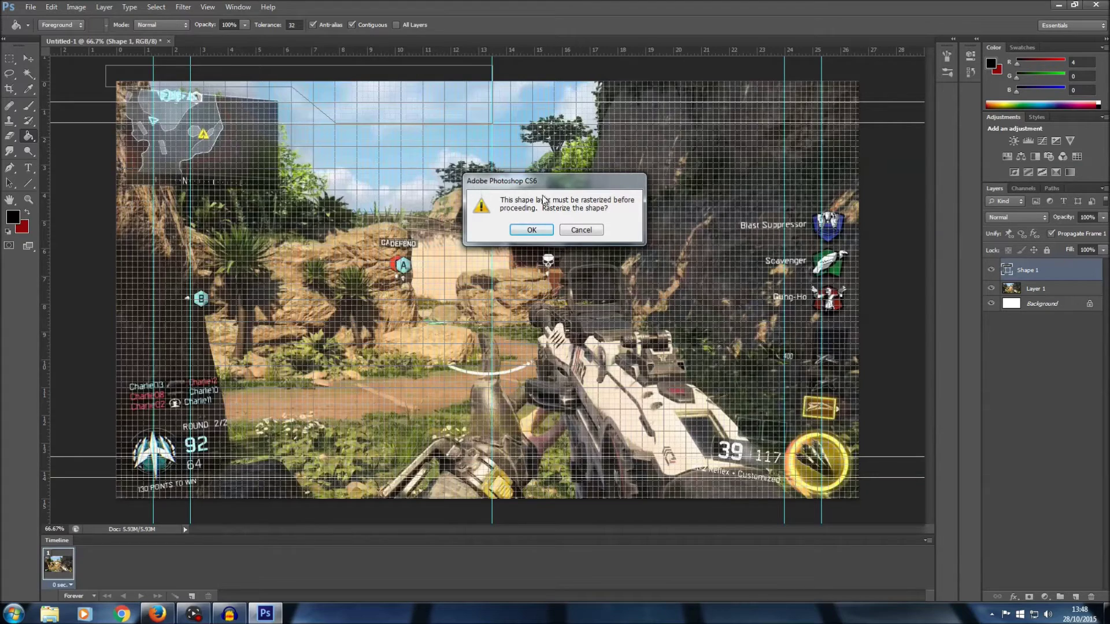
{"action": "left_click", "coordinate": [523, 230]}
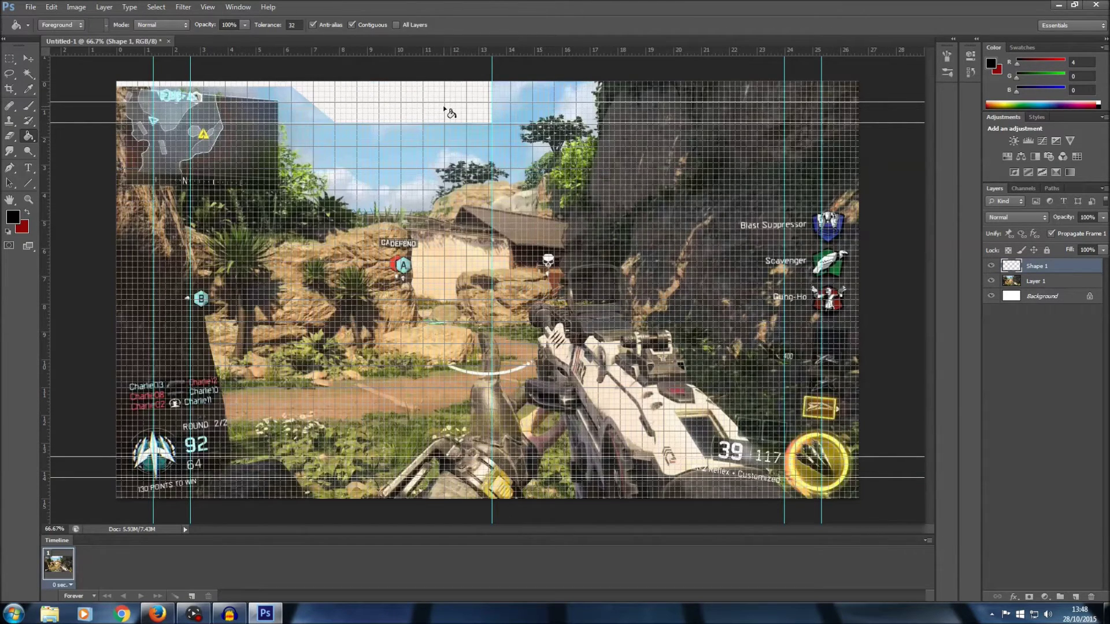
{"action": "left_click", "coordinate": [147, 86]}
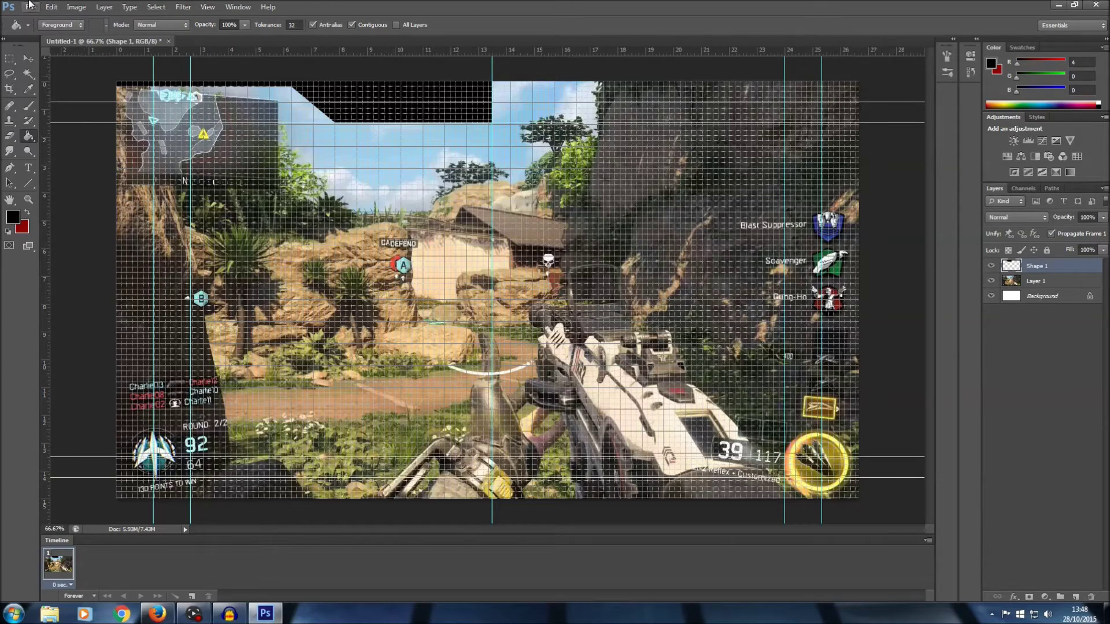
Duplicate the black shape layer within the same document.
{"action": "left_click", "coordinate": [57, 8]}
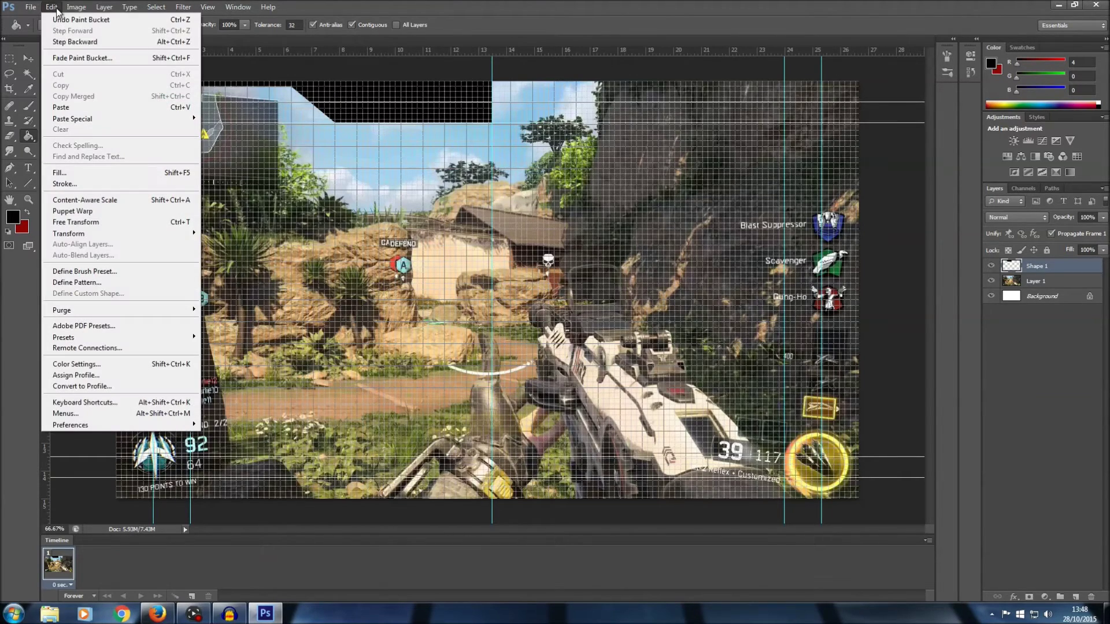
{"action": "left_click", "coordinate": [57, 8]}
{"action": "right_click", "coordinate": [1037, 266]}
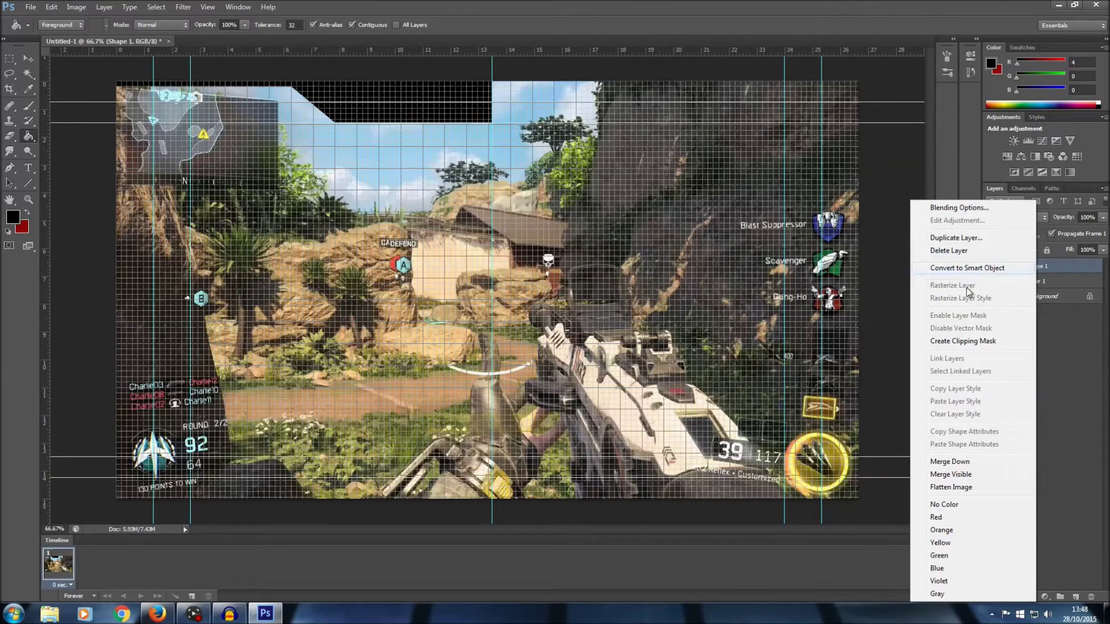
{"action": "left_click", "coordinate": [962, 238]}
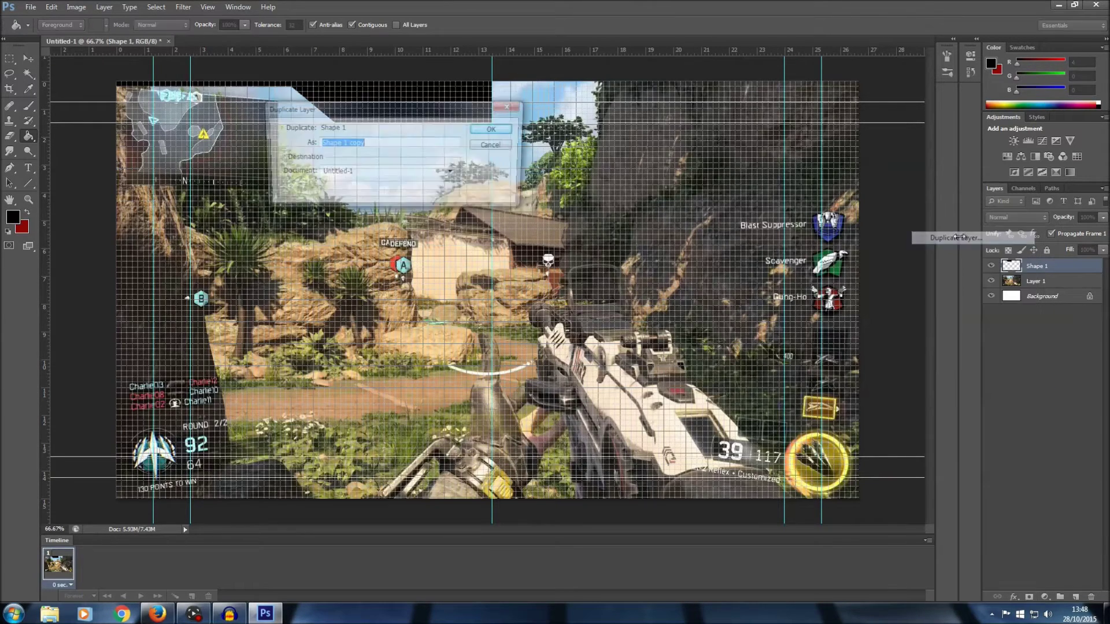
{"action": "left_click", "coordinate": [498, 131]}
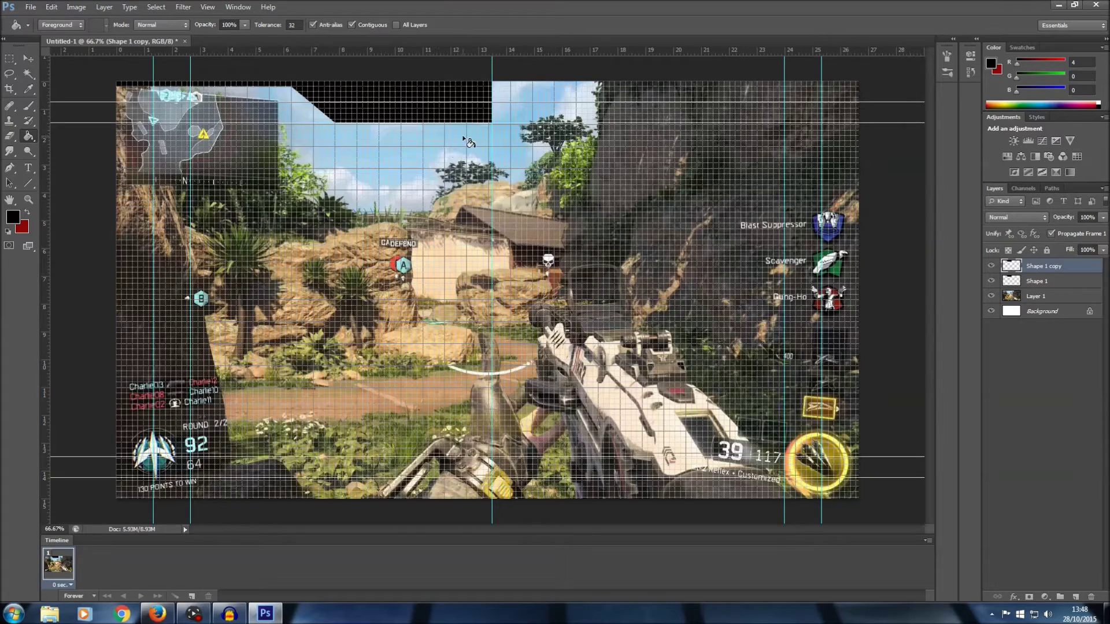
Flip the duplicated shape horizontally and move it across the centre guide to mirror the original along the canvas's upper edge.
{"action": "left_click", "coordinate": [51, 7]}
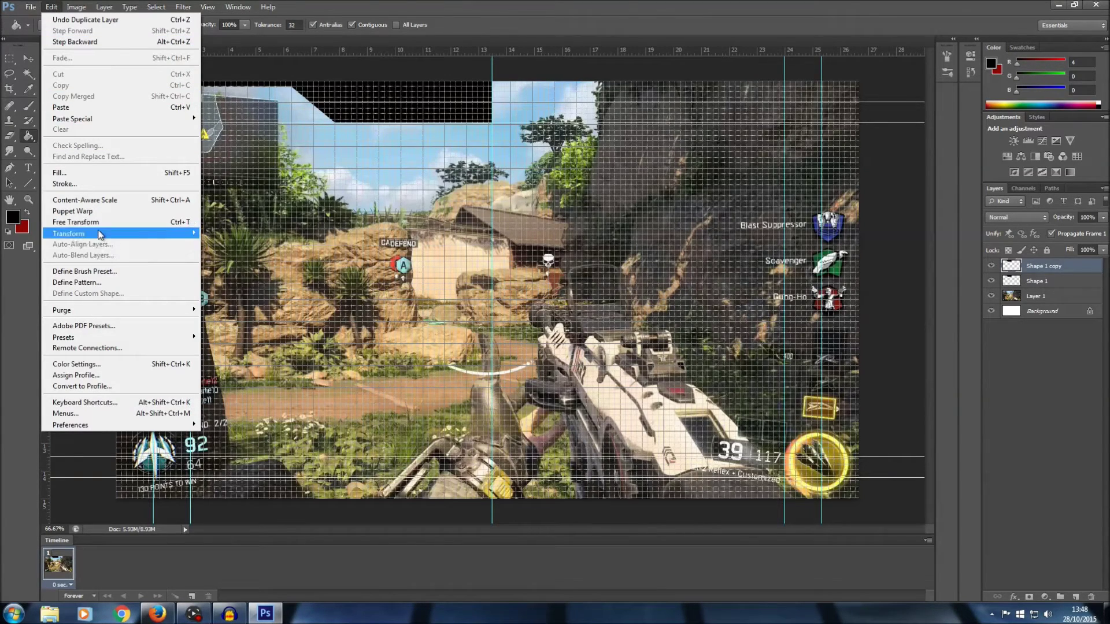
{"action": "mouse_move", "coordinate": [100, 234]}
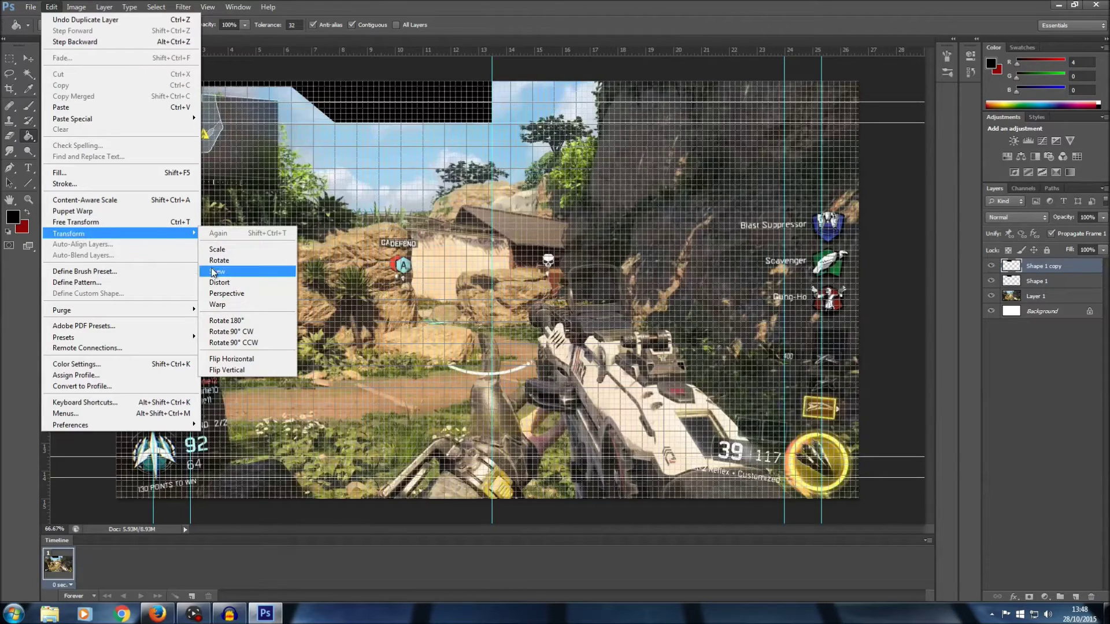
{"action": "left_click", "coordinate": [233, 359]}
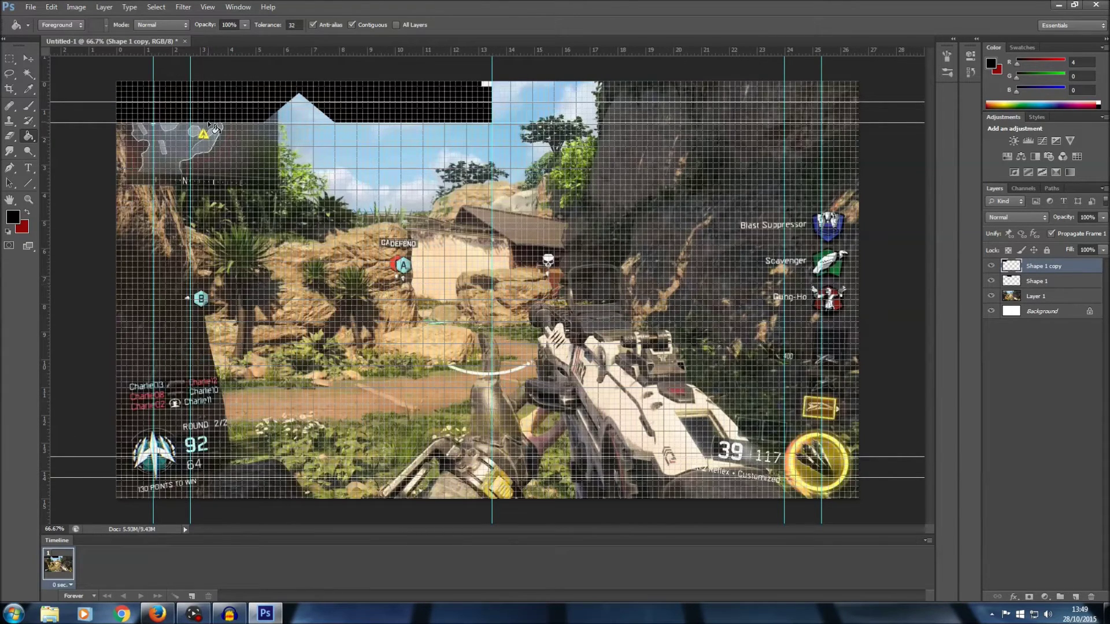
{"action": "left_click", "coordinate": [28, 59]}
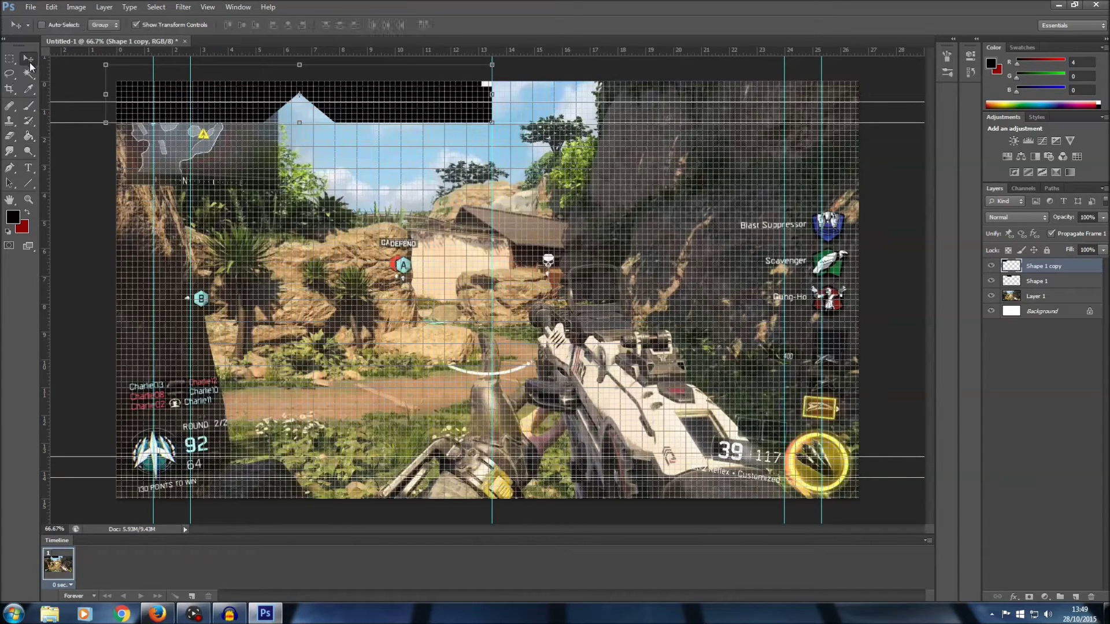
{"action": "left_click_drag", "start_coordinate": [152, 95], "coordinate": [519, 92]}
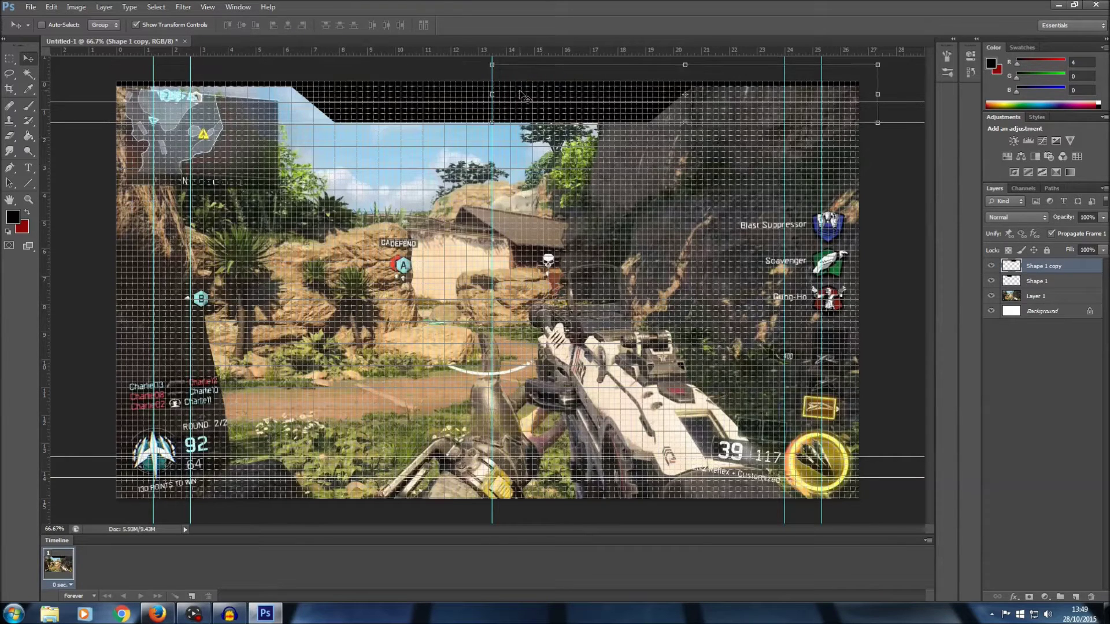
Hide the extras so the grid and guides no longer cover the canvas.
{"action": "left_click", "coordinate": [9, 182]}
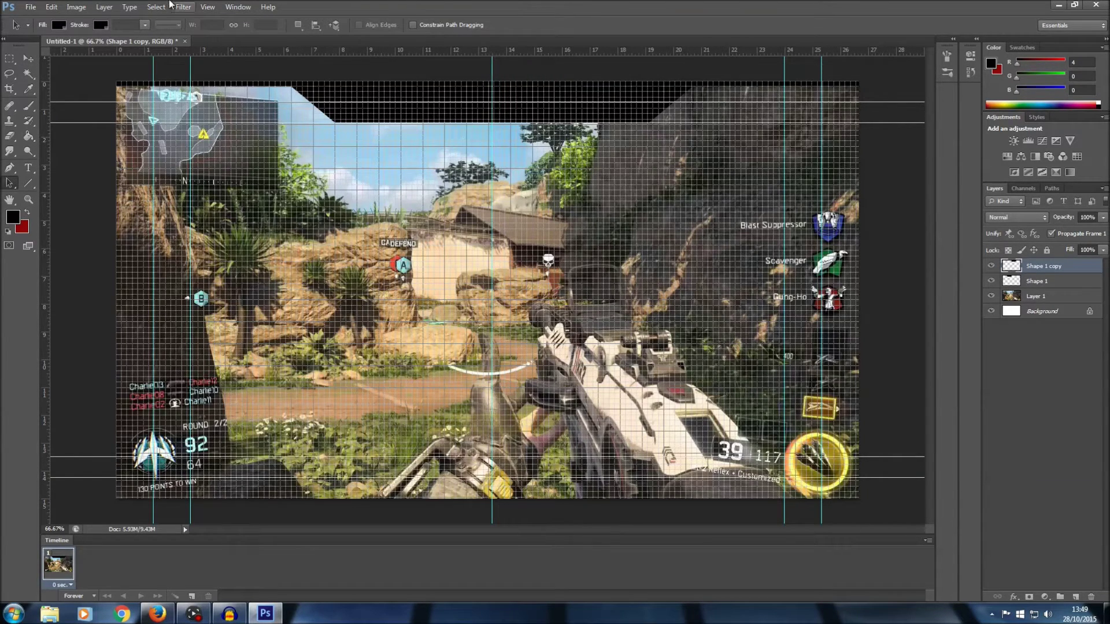
{"action": "left_click", "coordinate": [203, 7]}
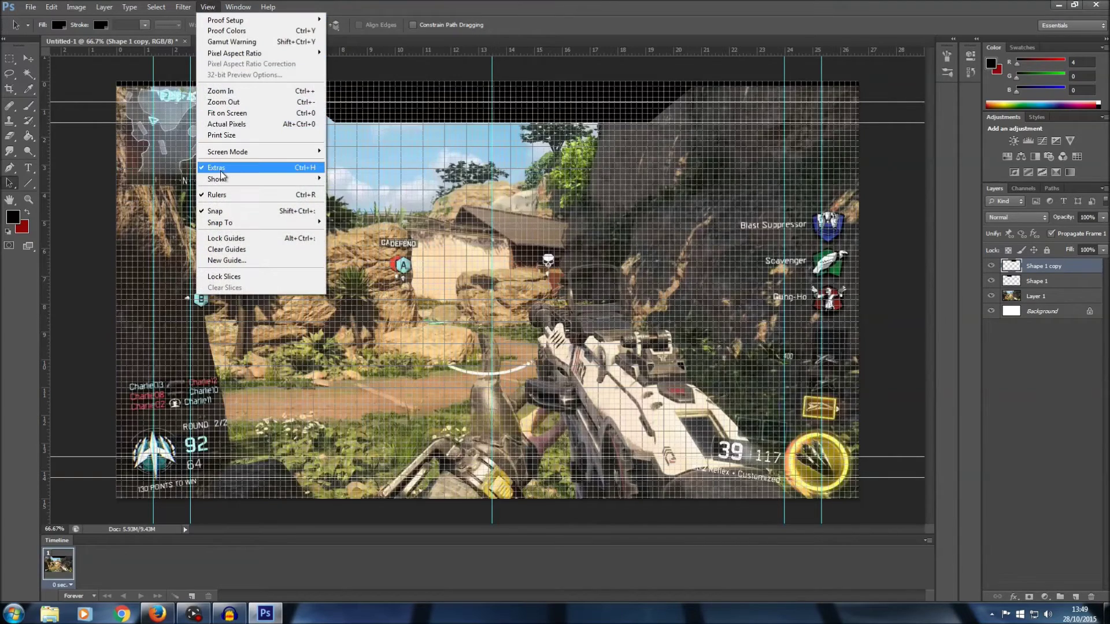
{"action": "left_click", "coordinate": [221, 170]}
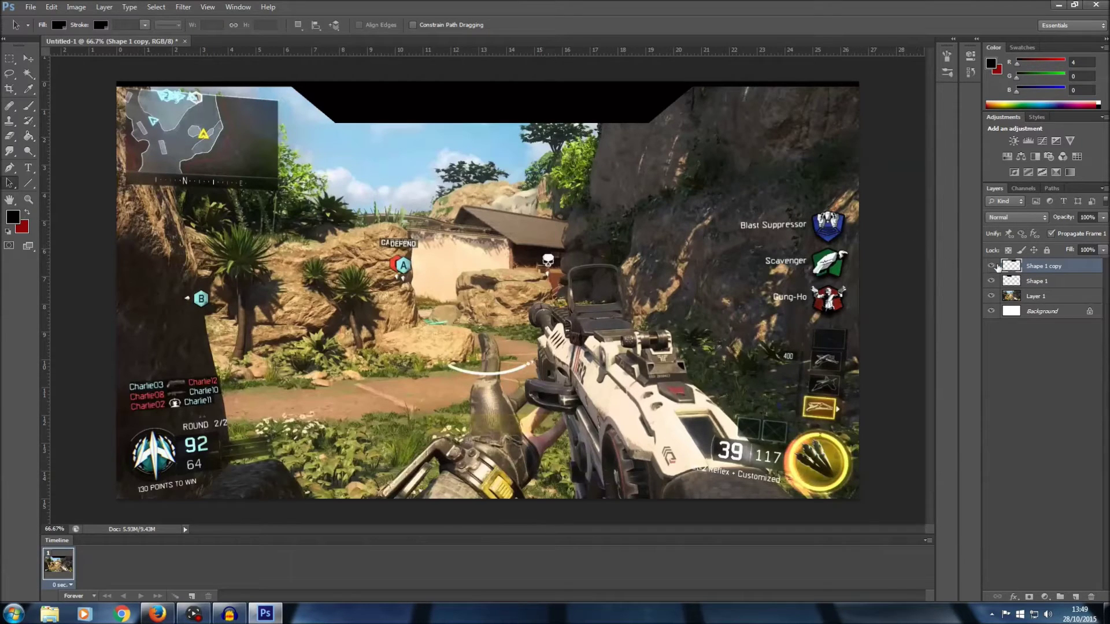
Merge the two black shape layers into one and rename the merged layer "Overlay Top".
{"action": "left_click", "coordinate": [1039, 282], "text": "shift"}
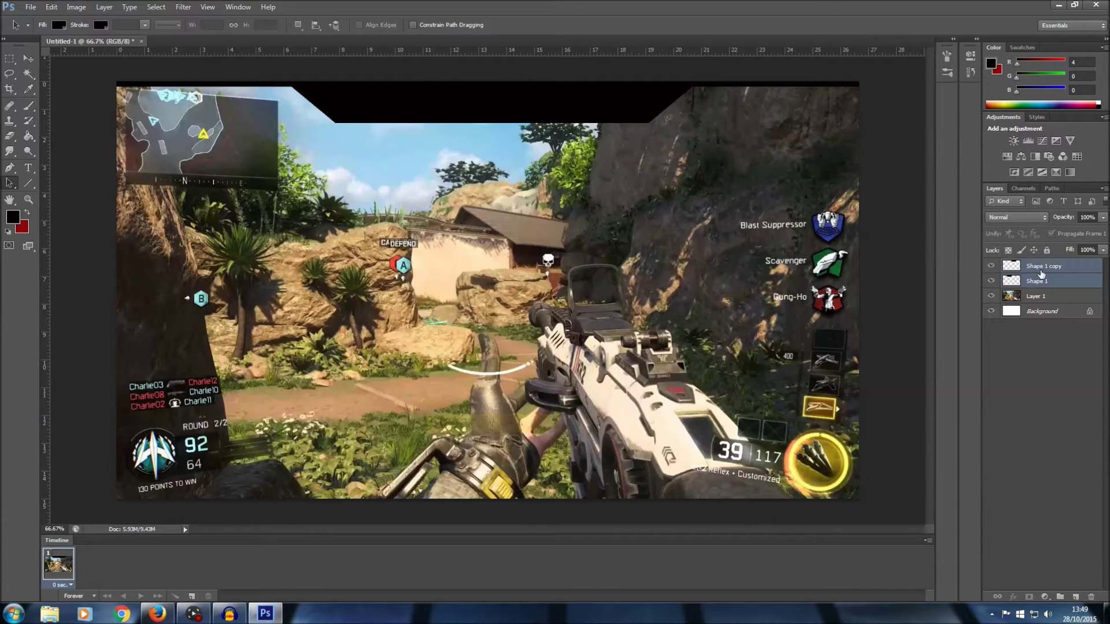
{"action": "right_click", "coordinate": [1036, 267]}
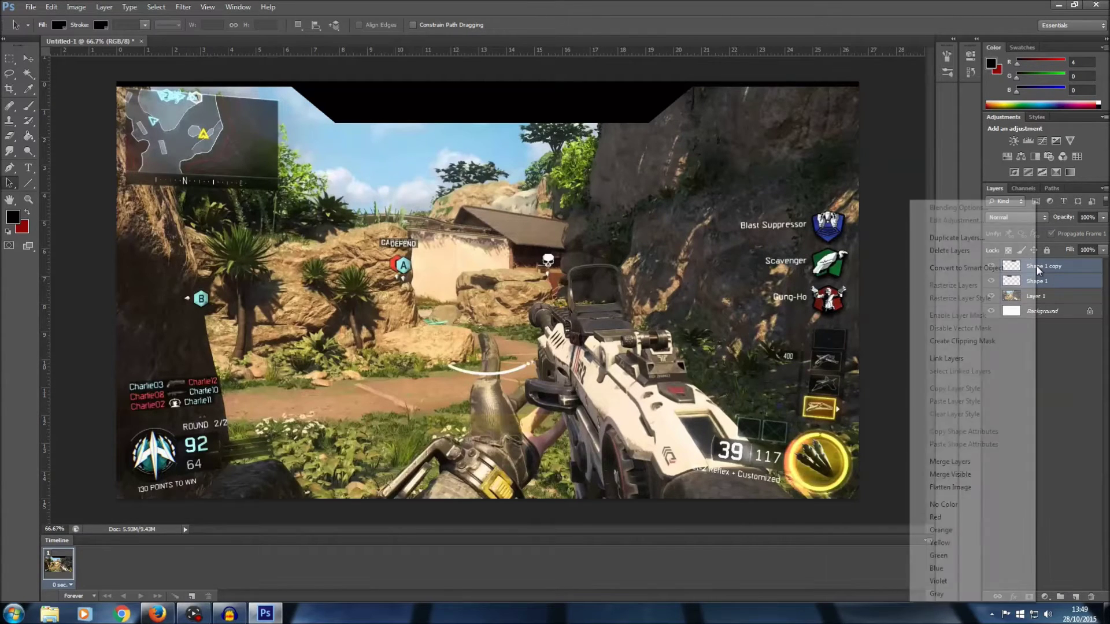
{"action": "left_click", "coordinate": [957, 463]}
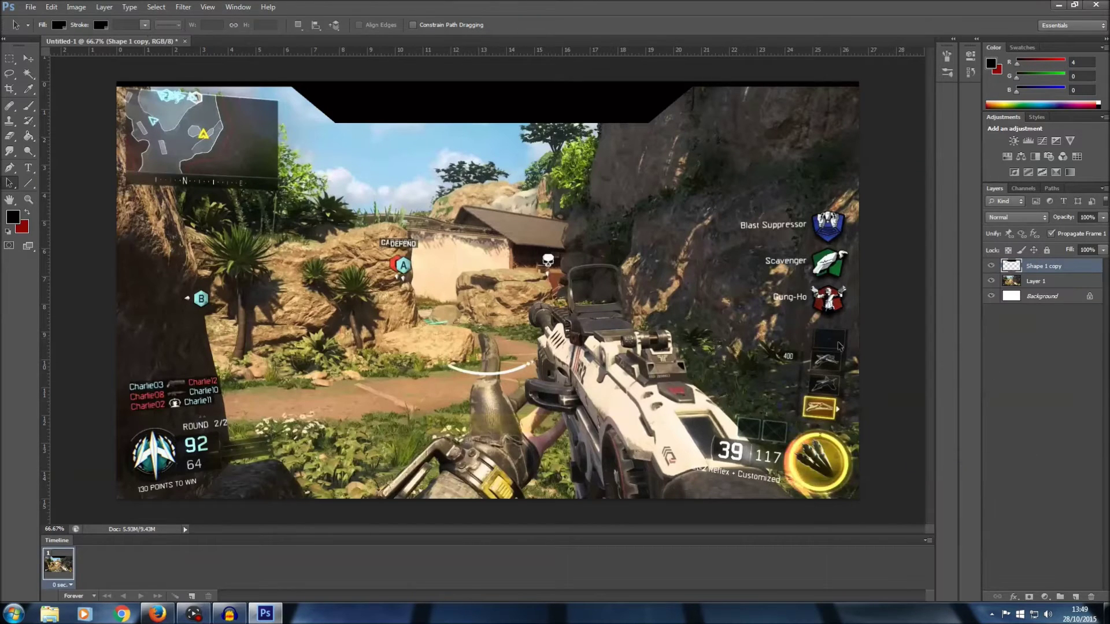
{"action": "double_click", "coordinate": [1041, 266]}
{"action": "type", "text": "Overlay Top"}
{"action": "left_click", "coordinate": [1014, 380]}
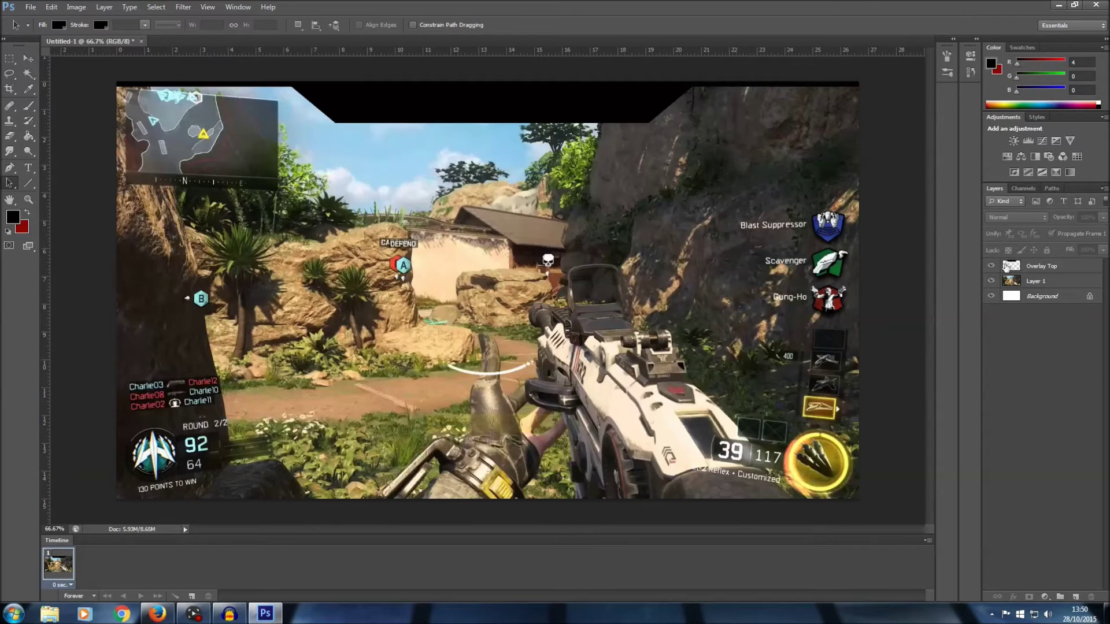
Apply a Drop Shadow and an Inner Bevel with Bevel & Emboss to the Overlay Top layer, keeping the default settings.
{"action": "right_click", "coordinate": [1035, 266]}
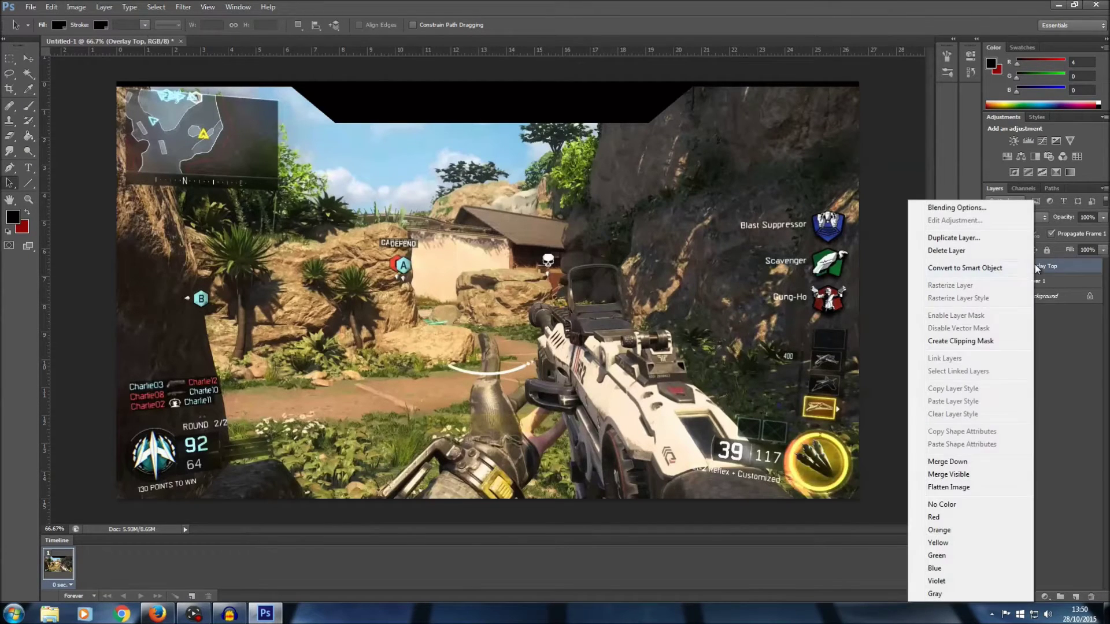
{"action": "left_click", "coordinate": [979, 210]}
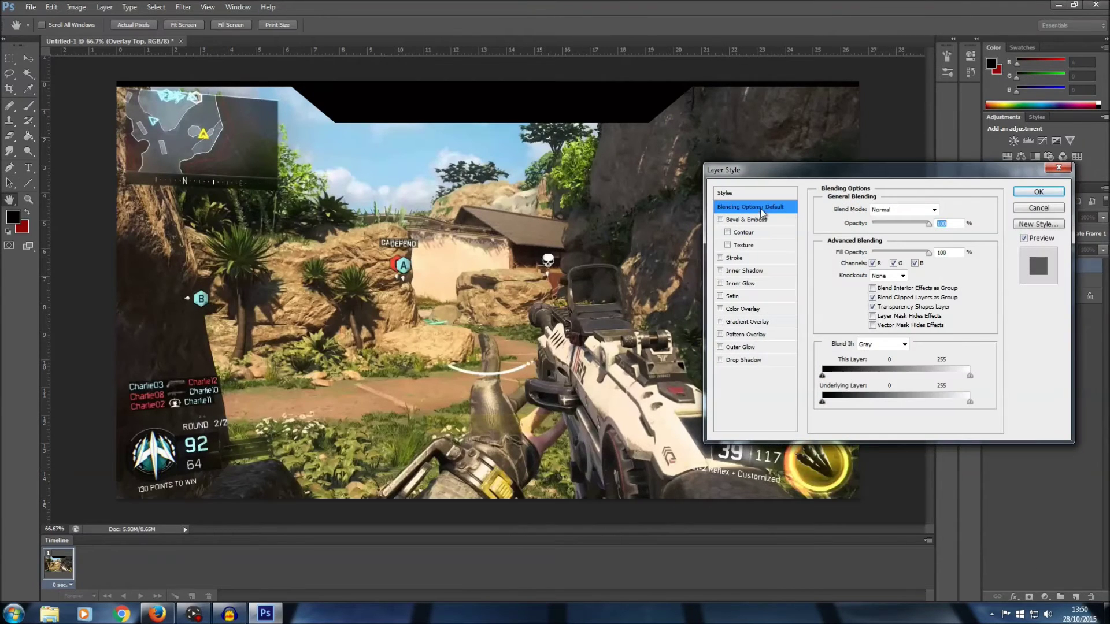
{"action": "left_click", "coordinate": [721, 360]}
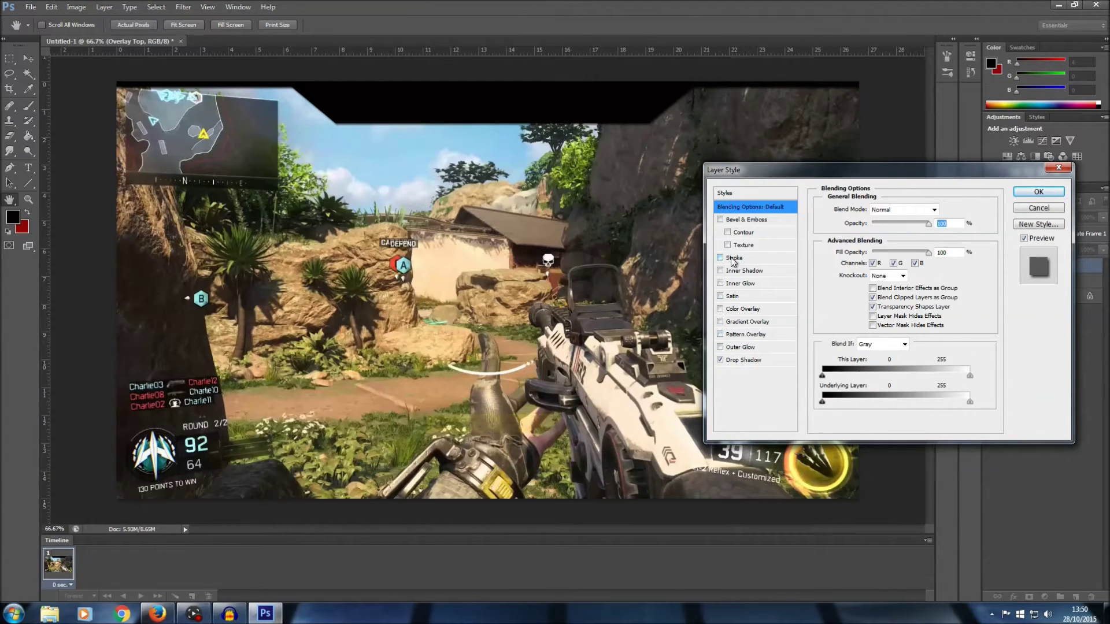
{"action": "left_click", "coordinate": [737, 220]}
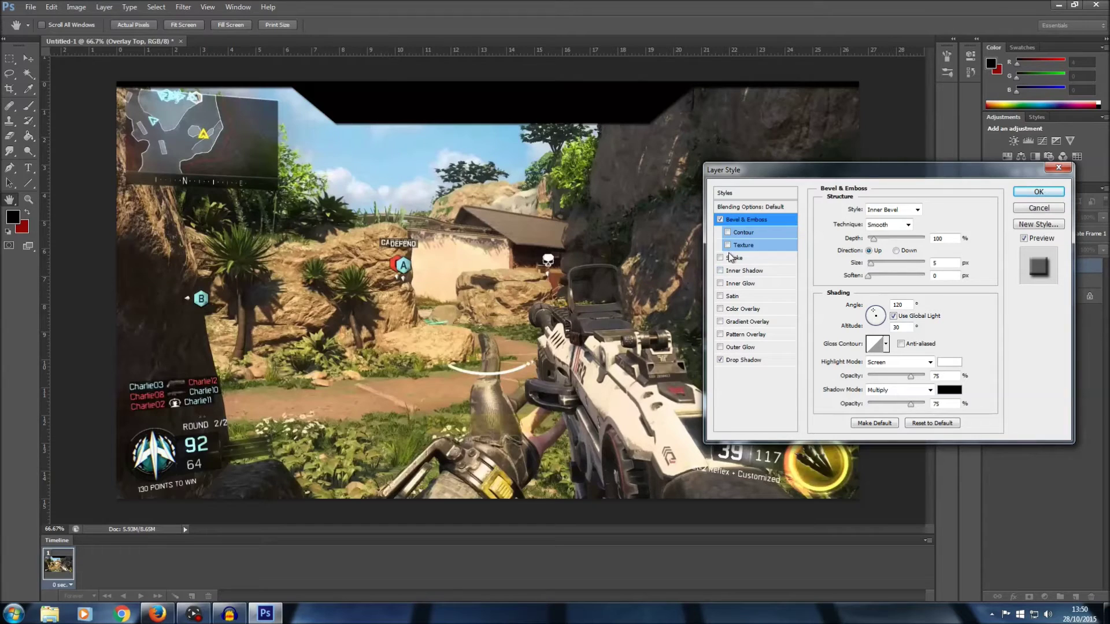
{"action": "left_click", "coordinate": [1025, 199]}
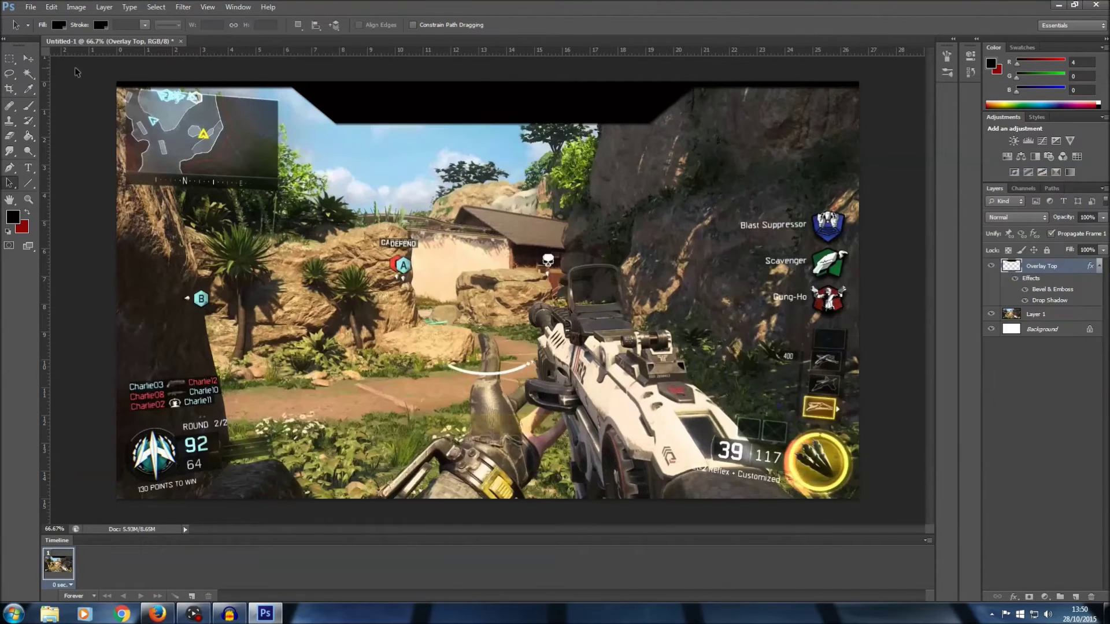
Set the foreground colour to red da1415 and fill the Overlay Top shape with the Paint Bucket.
{"action": "left_click", "coordinate": [13, 221]}
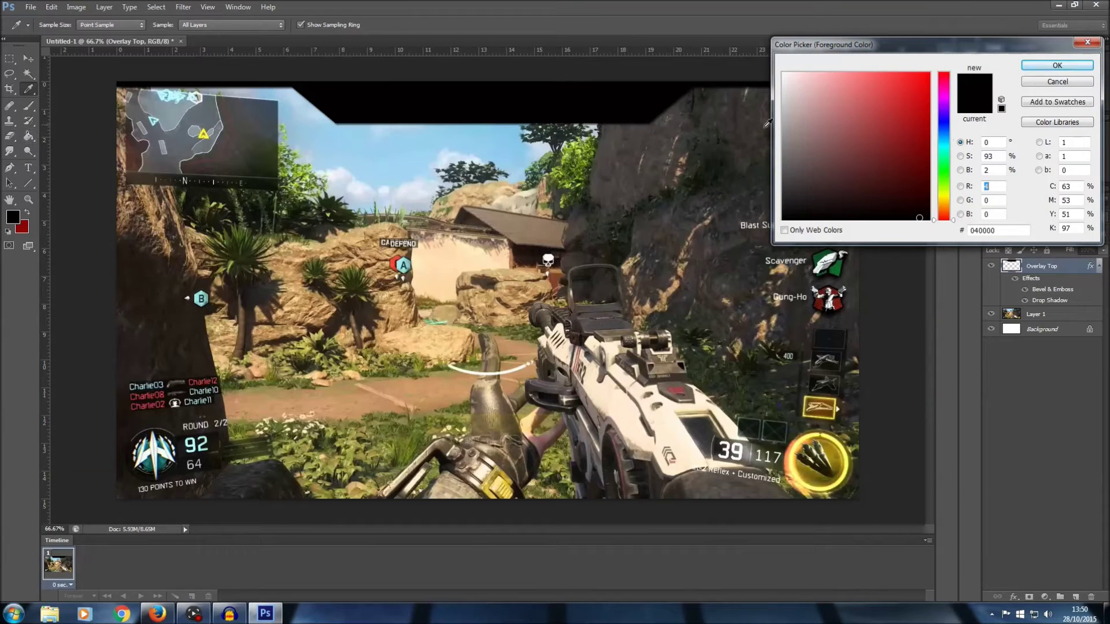
{"action": "left_click", "coordinate": [917, 94]}
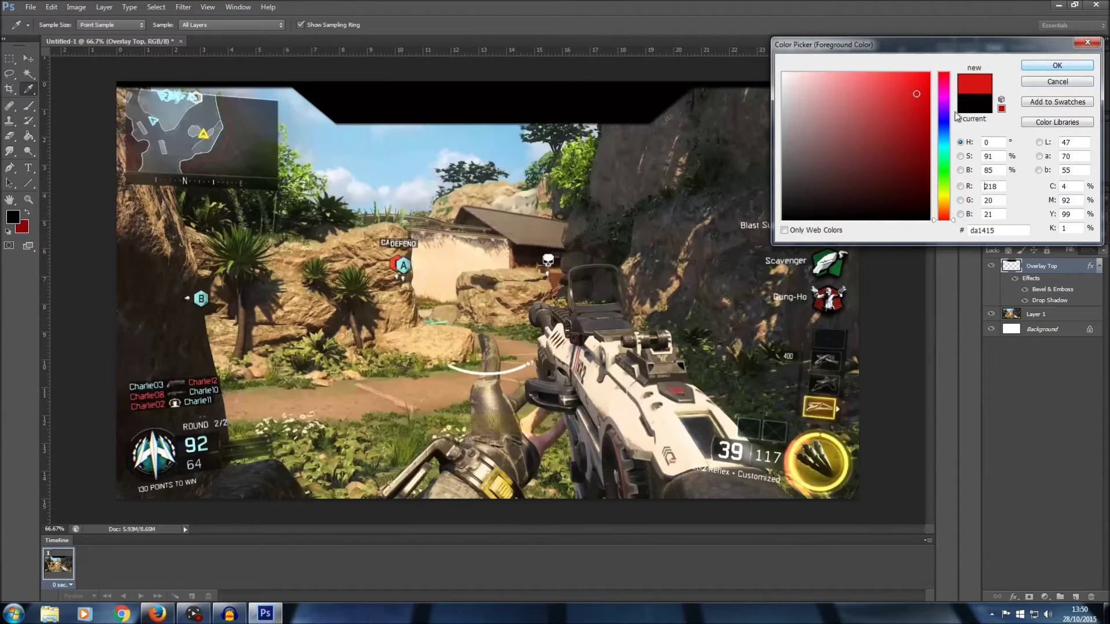
{"action": "left_click", "coordinate": [1035, 67]}
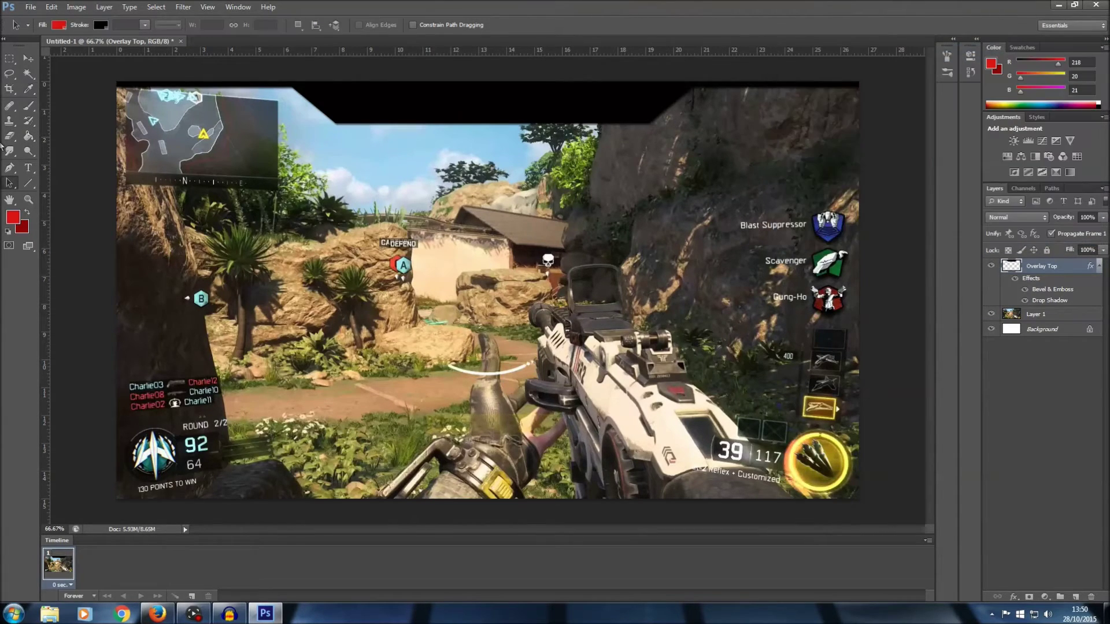
{"action": "left_click", "coordinate": [35, 137]}
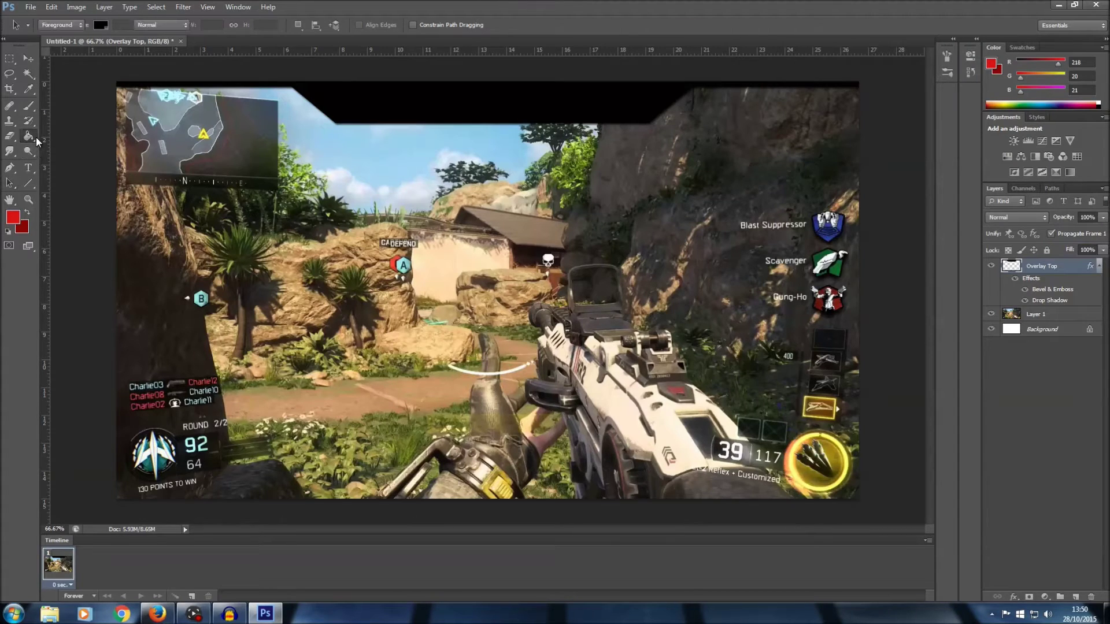
{"action": "left_click", "coordinate": [391, 101]}
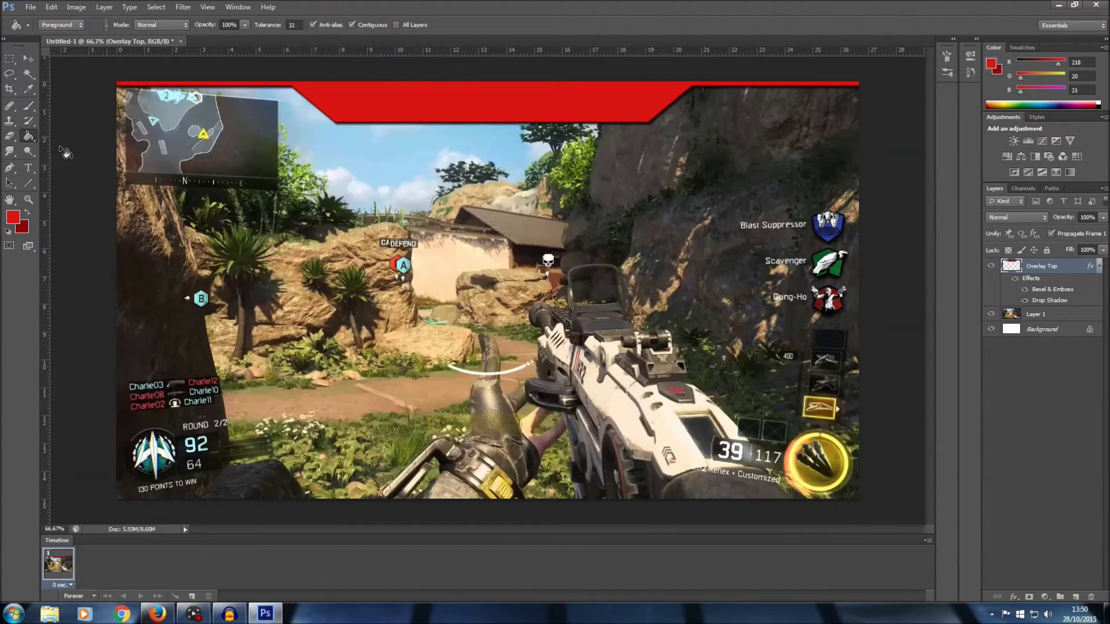
Add the text "THIRSTBLOOD" in black 60 pt Raavi on the red banner and move it to the banner's centre.
{"action": "left_click", "coordinate": [29, 168]}
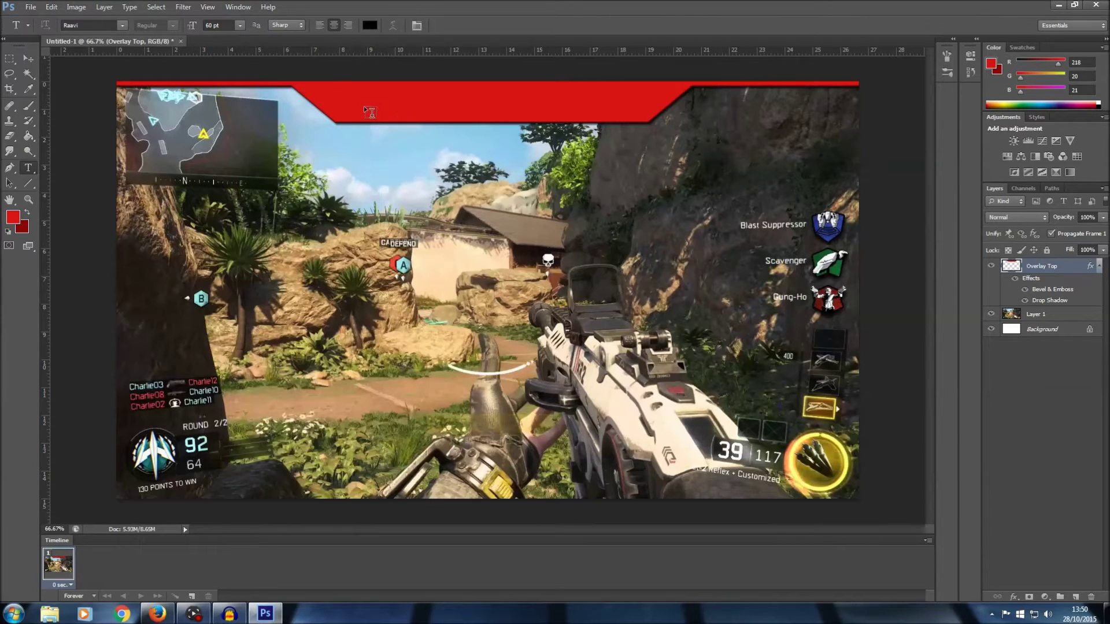
{"action": "left_click", "coordinate": [401, 106]}
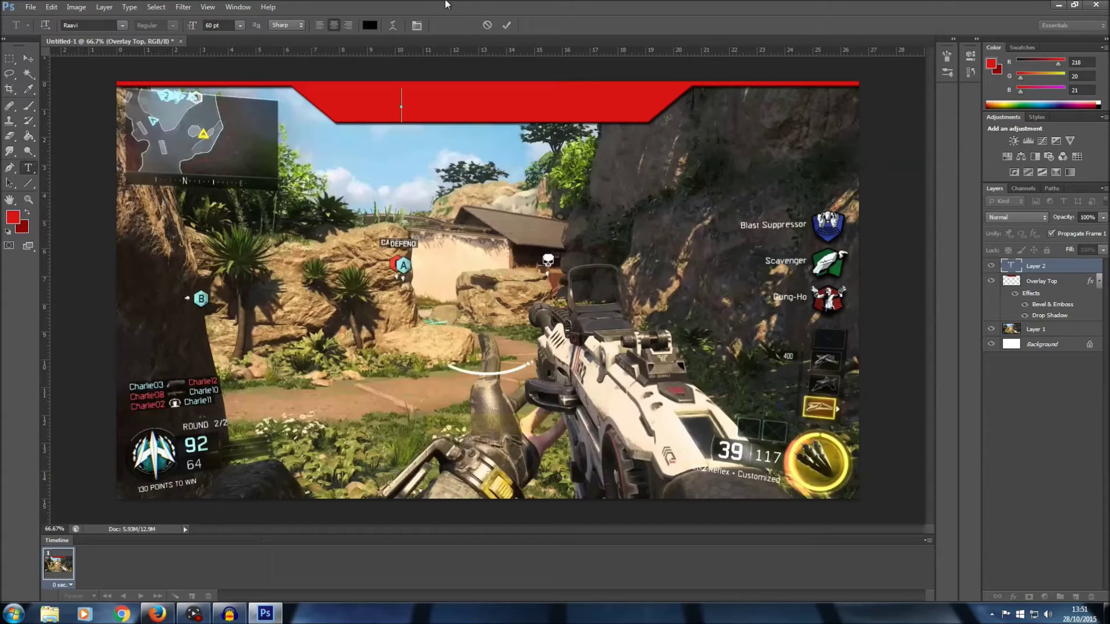
{"action": "type", "text": "THIRSTBLOOD"}
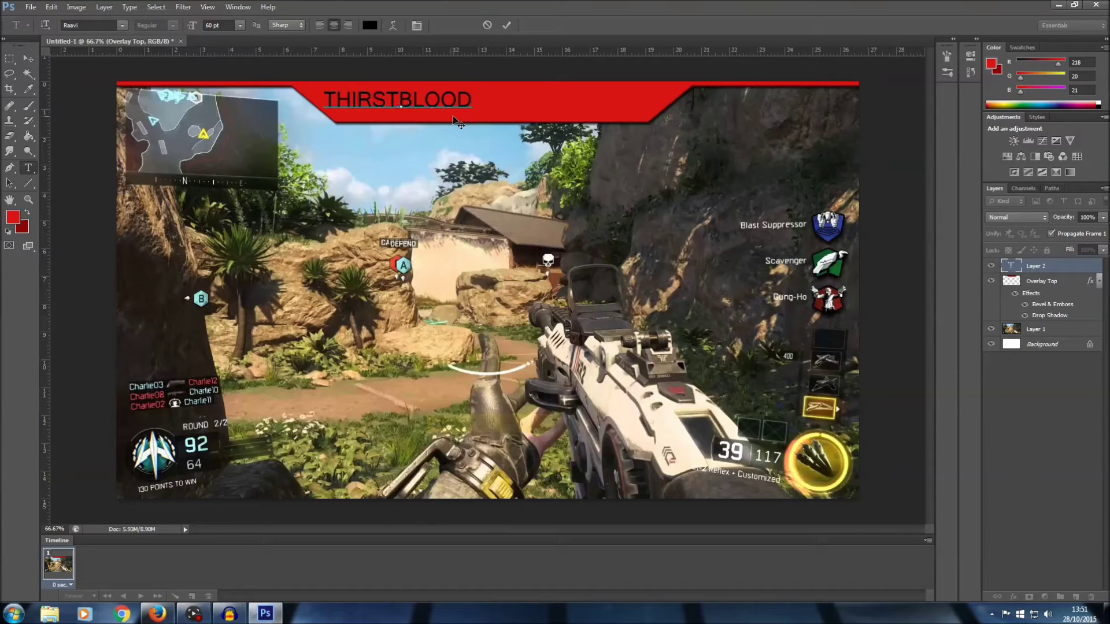
{"action": "key", "text": "BackSpace"}
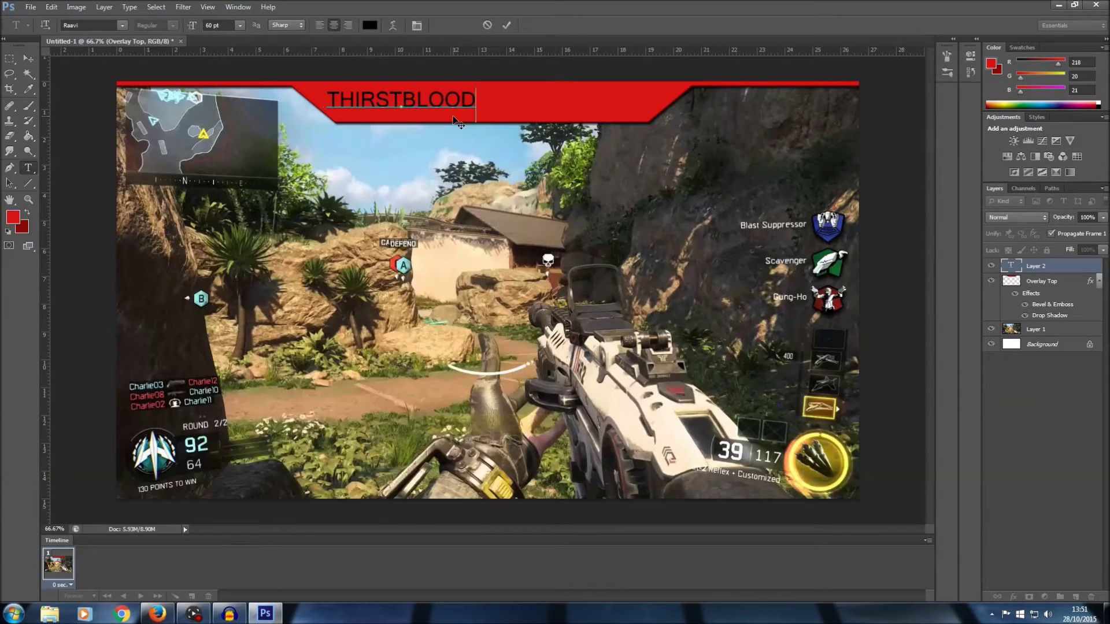
{"action": "left_click", "coordinate": [28, 58]}
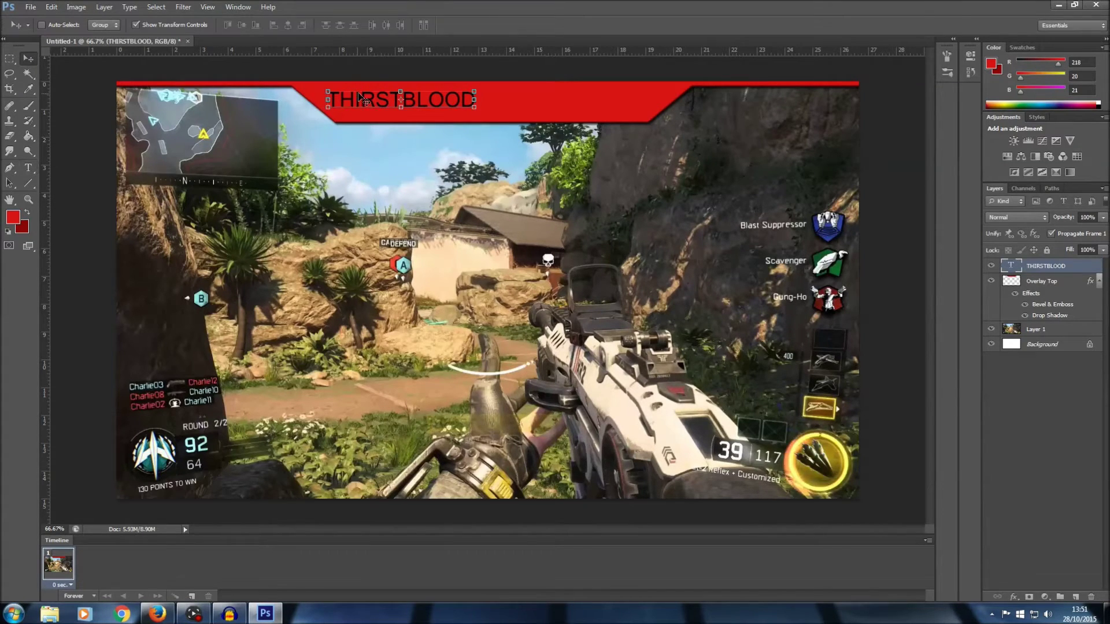
{"action": "left_click_drag", "start_coordinate": [359, 103], "coordinate": [450, 107]}
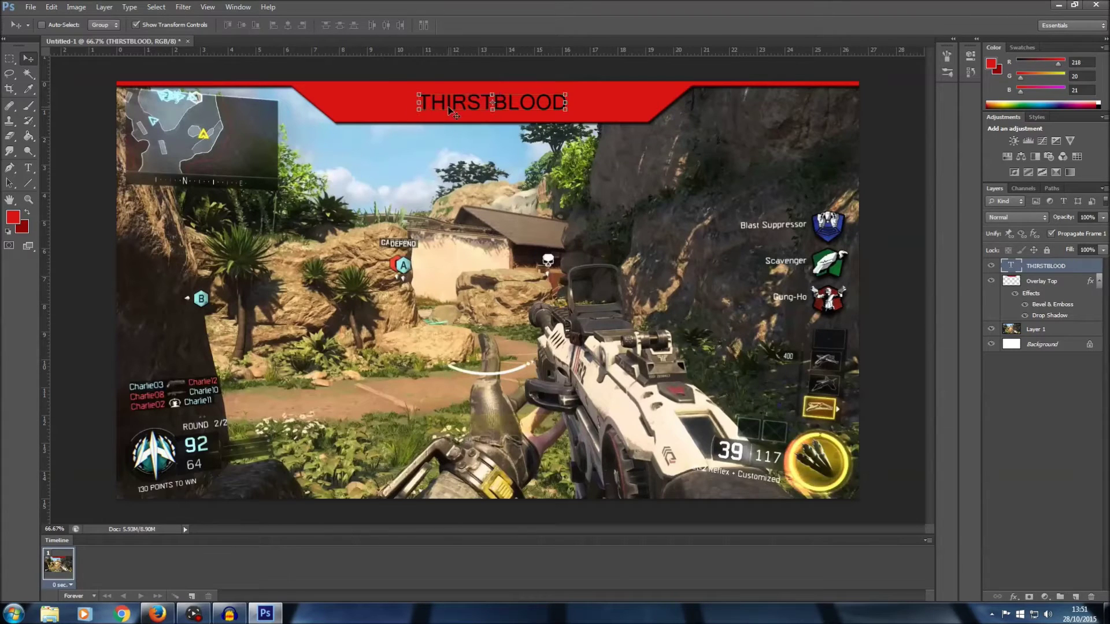
{"action": "left_click", "coordinate": [11, 182]}
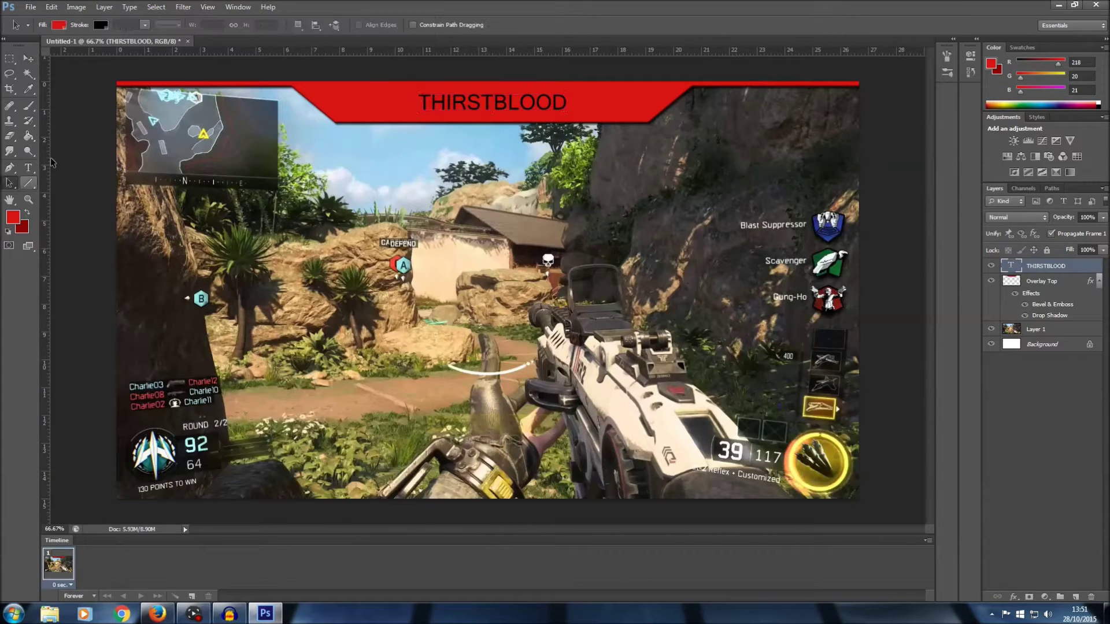
{"action": "left_click", "coordinate": [28, 168]}
{"action": "left_click_drag", "start_coordinate": [418, 103], "coordinate": [568, 106]}
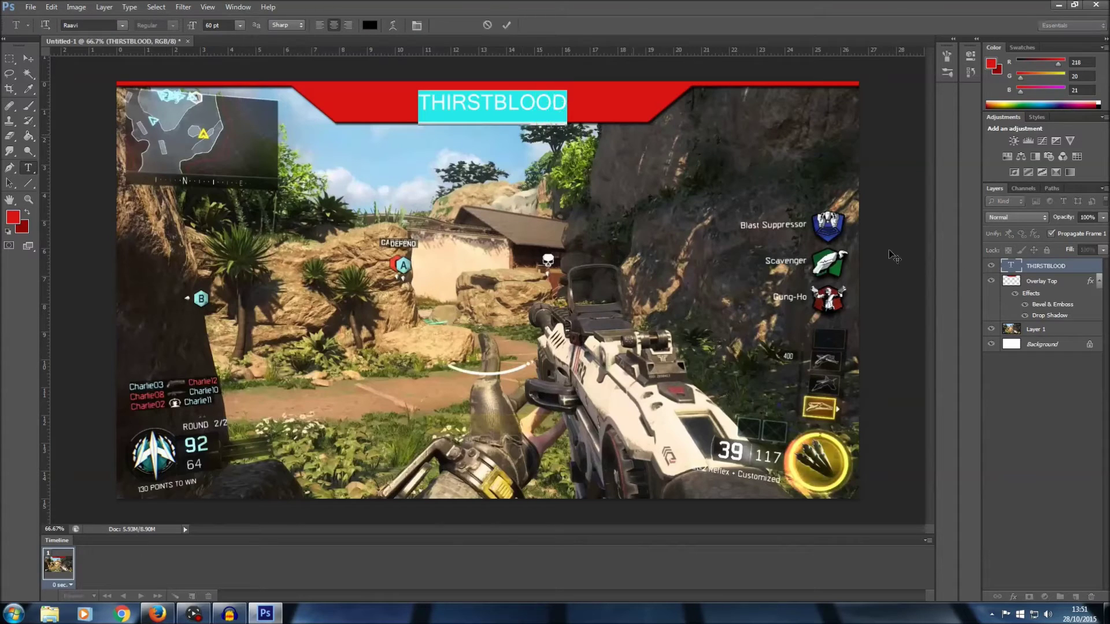
{"action": "left_click", "coordinate": [553, 104]}
Open the blending options of the THIRSTBLOOD text layer and preview Bevel & Emboss on it, leaving the effect switched off.
{"action": "left_click", "coordinate": [1044, 267]}
{"action": "right_click", "coordinate": [1039, 265]}
{"action": "left_click", "coordinate": [983, 179]}
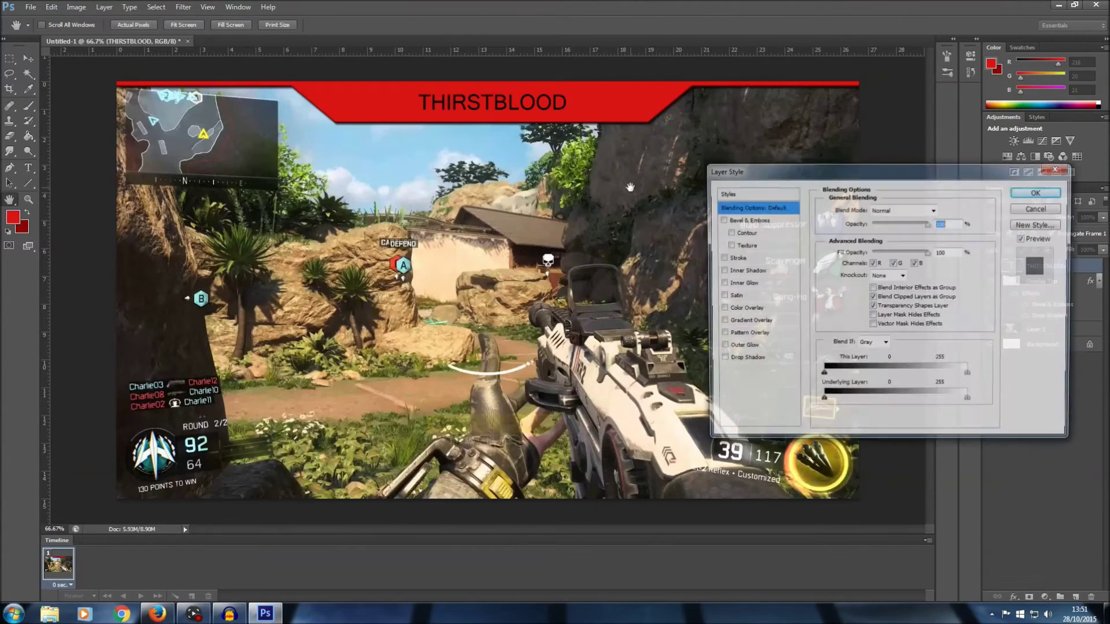
{"action": "left_click", "coordinate": [722, 220]}
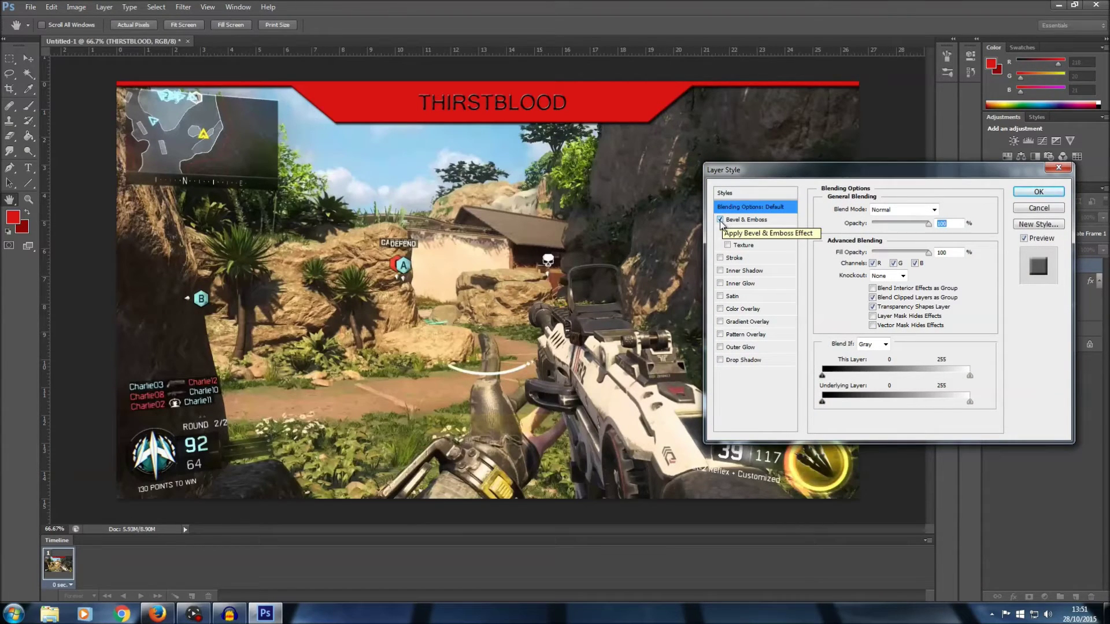
{"action": "left_click", "coordinate": [721, 223]}
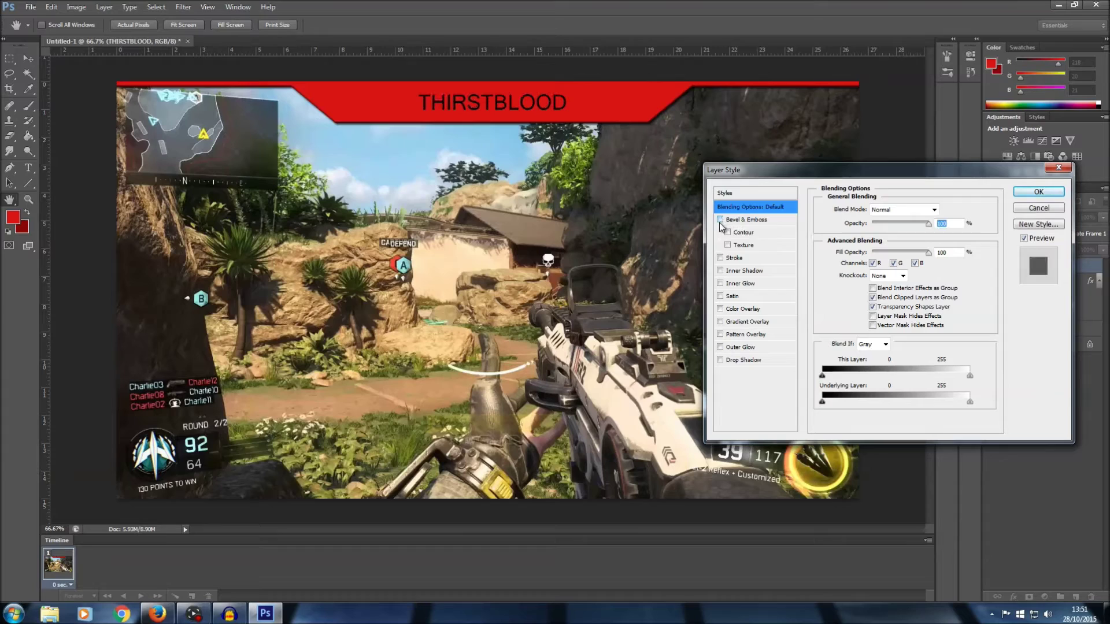
Add a 3 px outside Stroke in near-white to the THIRSTBLOOD text.
{"action": "left_click", "coordinate": [721, 258]}
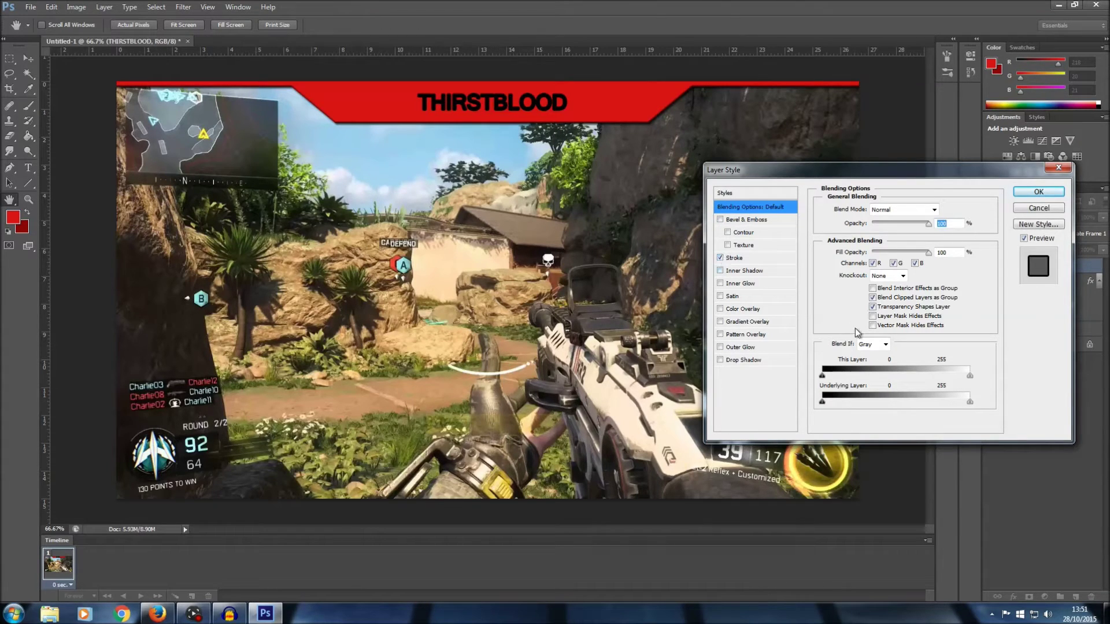
{"action": "left_click", "coordinate": [752, 258]}
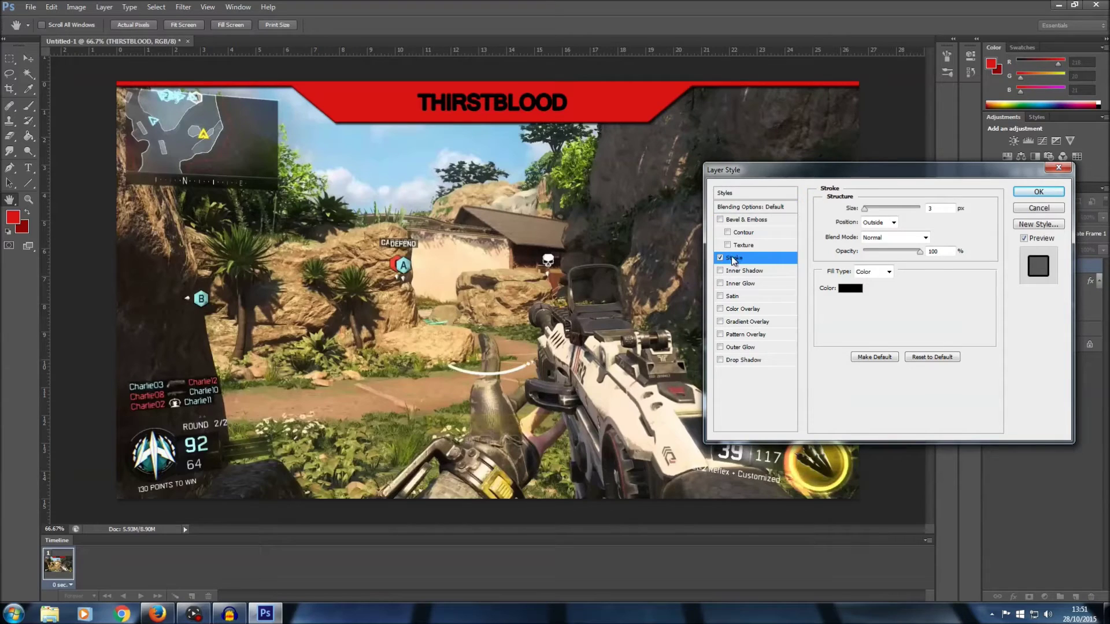
{"action": "left_click", "coordinate": [850, 288]}
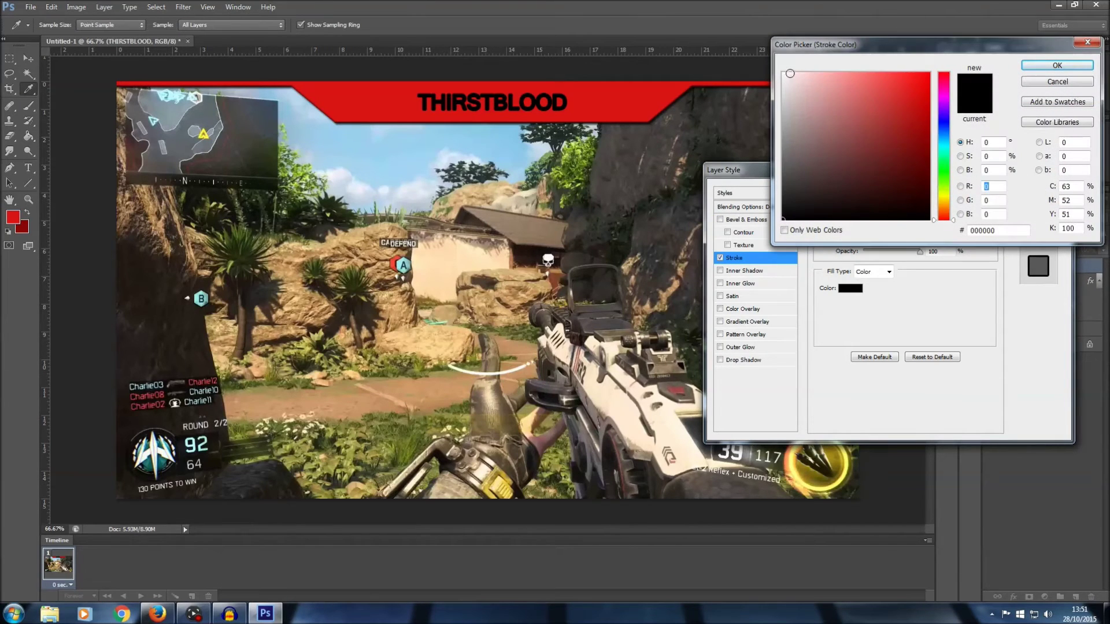
{"action": "left_click", "coordinate": [787, 77]}
{"action": "left_click", "coordinate": [1056, 66]}
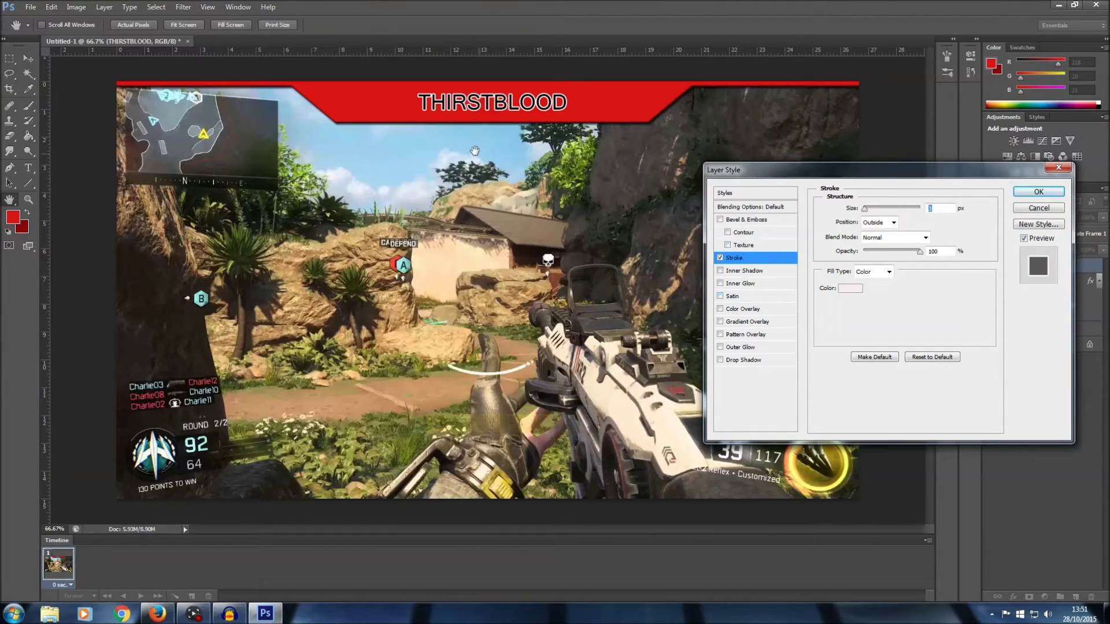
Add a Drop Shadow to the THIRSTBLOOD text layer.
{"action": "left_click", "coordinate": [726, 360]}
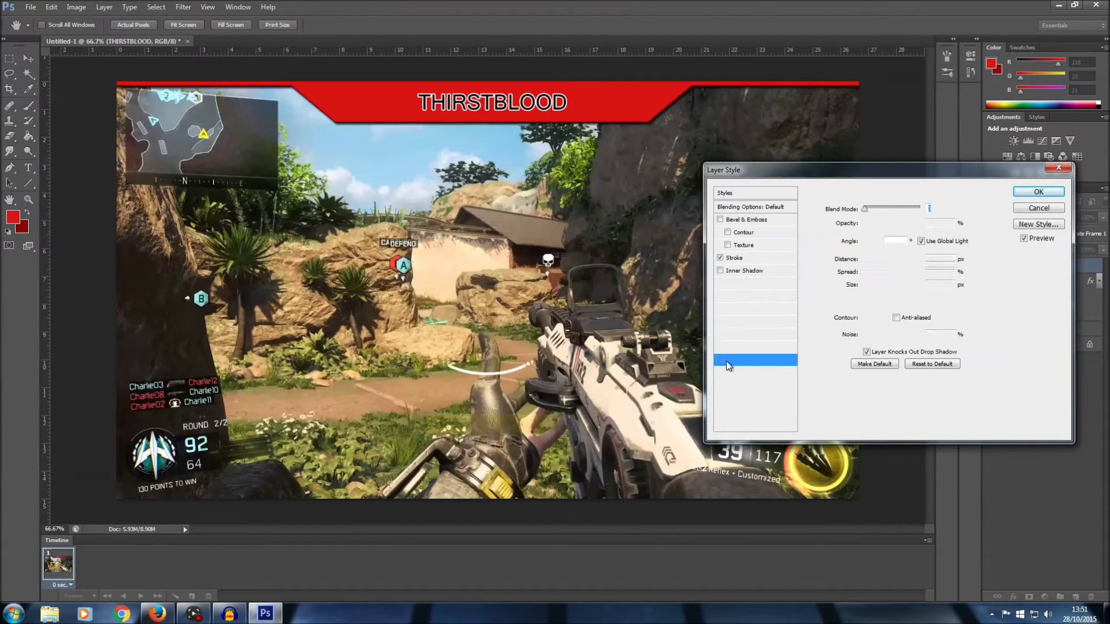